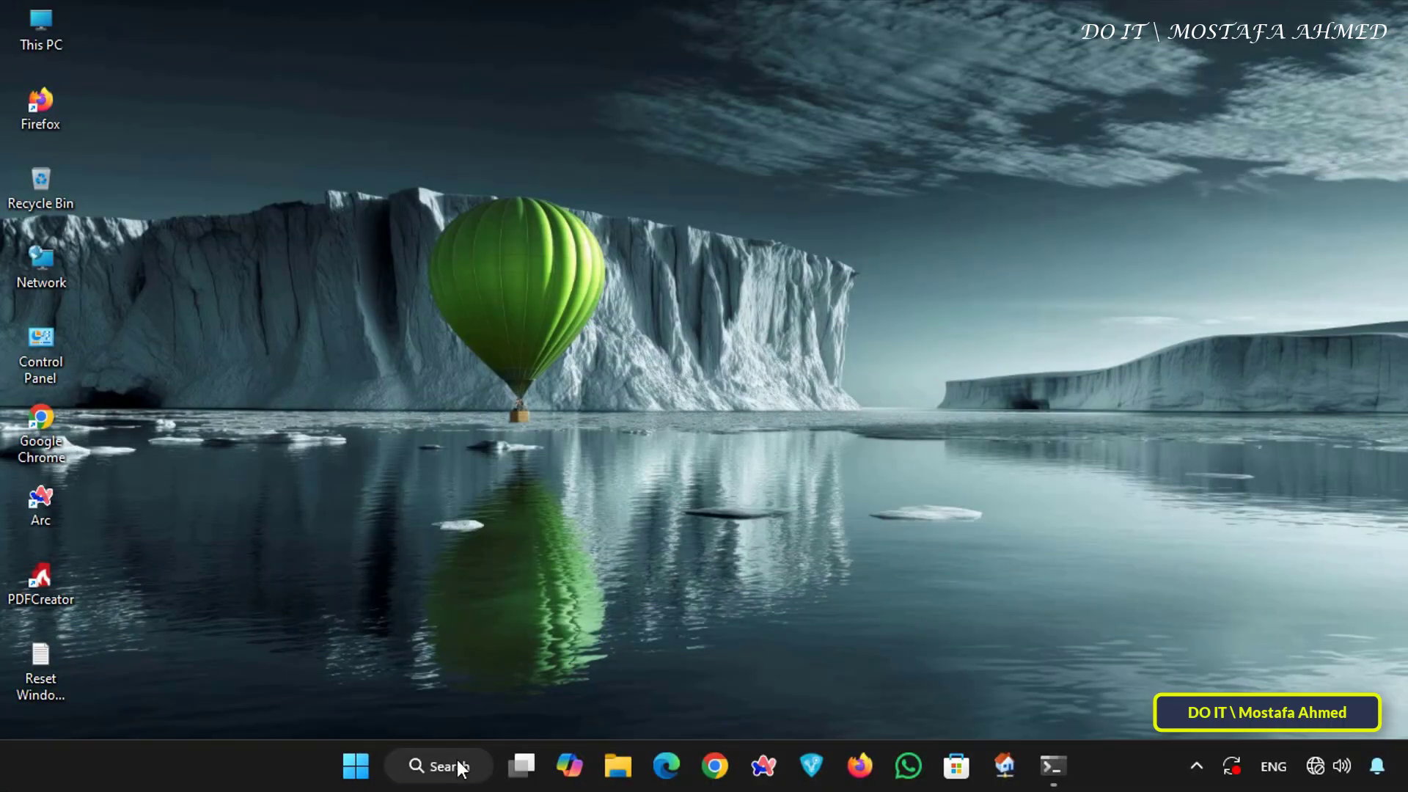
- Open Remote Desktop Connection and start a connection to the computer 172.16.1.150
left_click(458, 763)
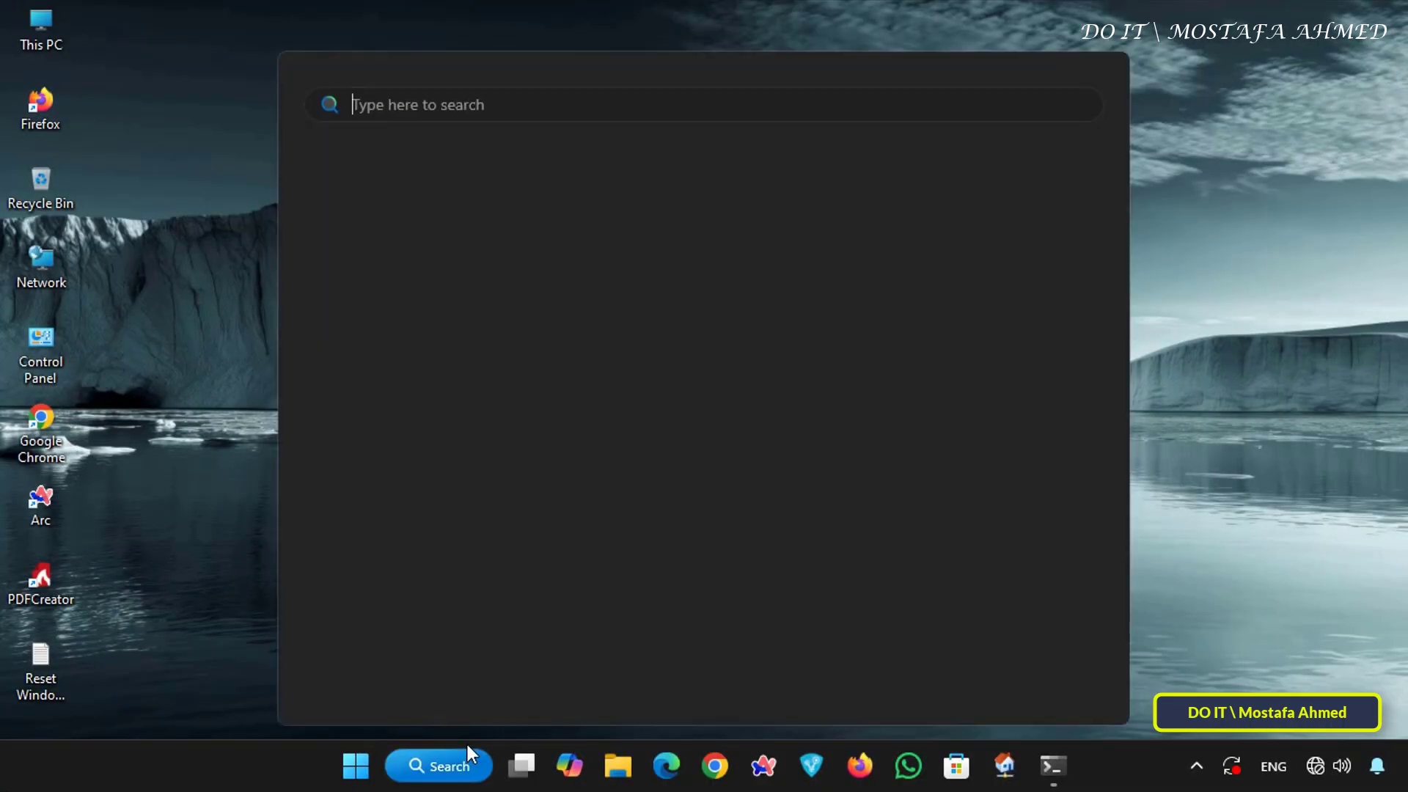
type("remote")
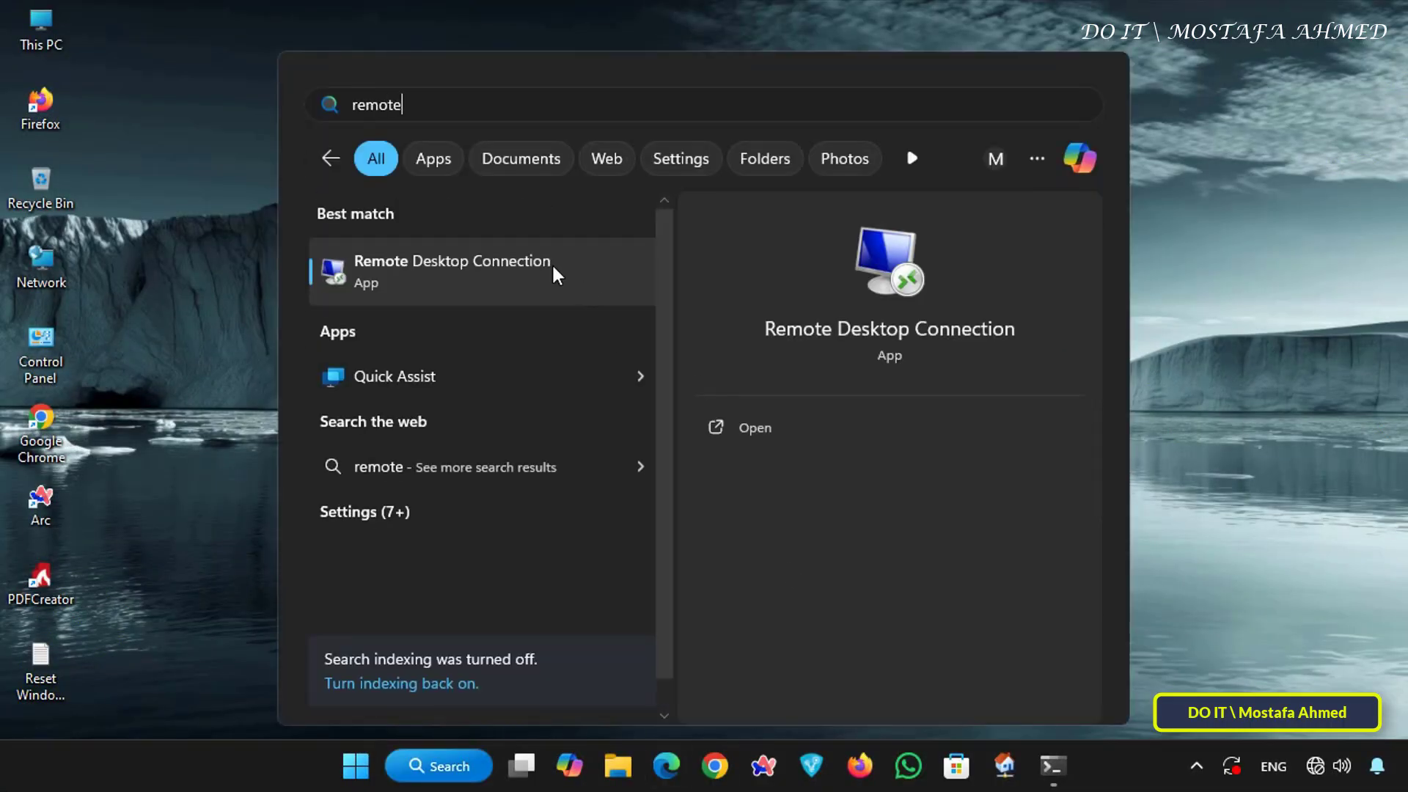
left_click(553, 271)
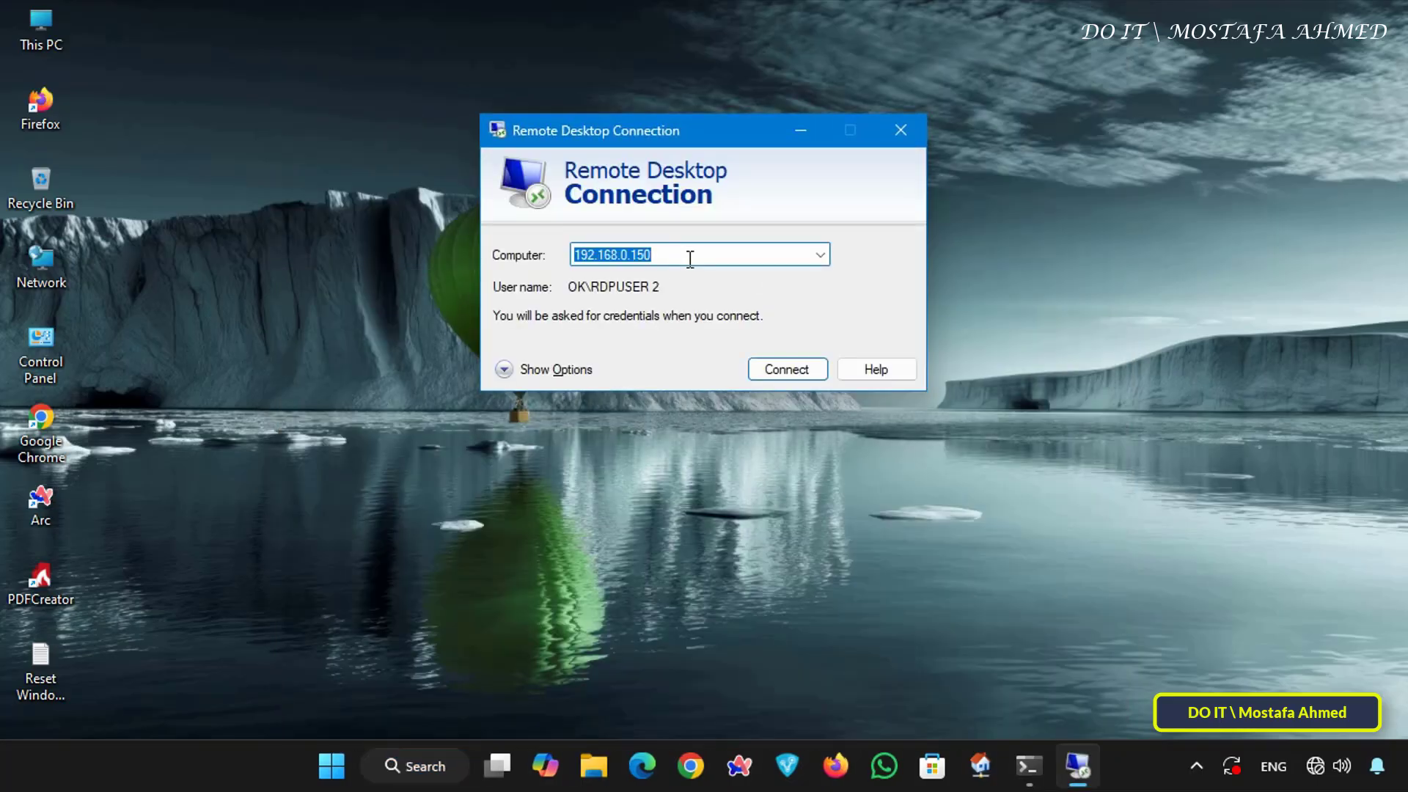
type("172.16.1.150")
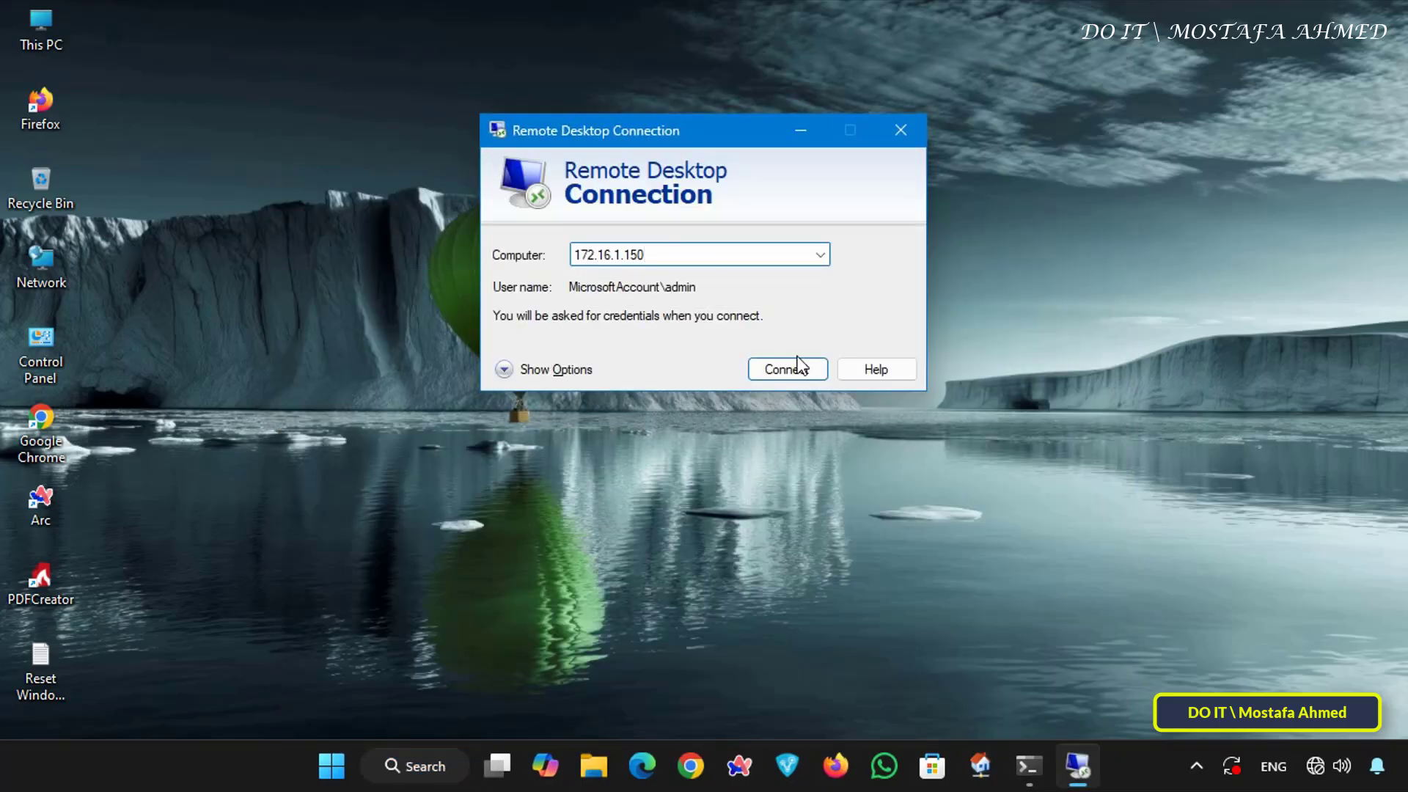
left_click(796, 369)
- Sign in with a different account, entering the user name admin and the account password, and accept the unverified certificate
left_click(572, 385)
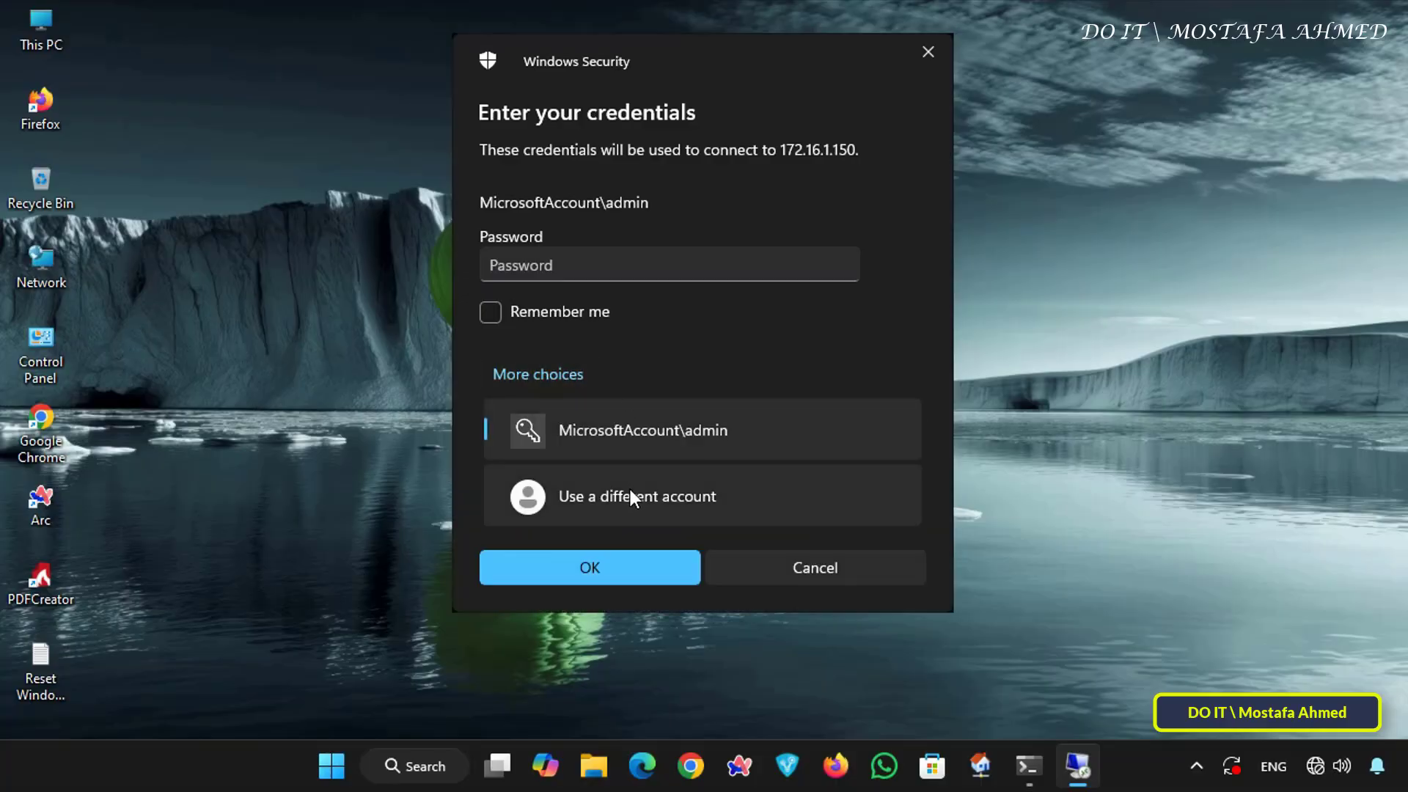
left_click(631, 490)
type("admin")
key("Tab")
type("•••••••")
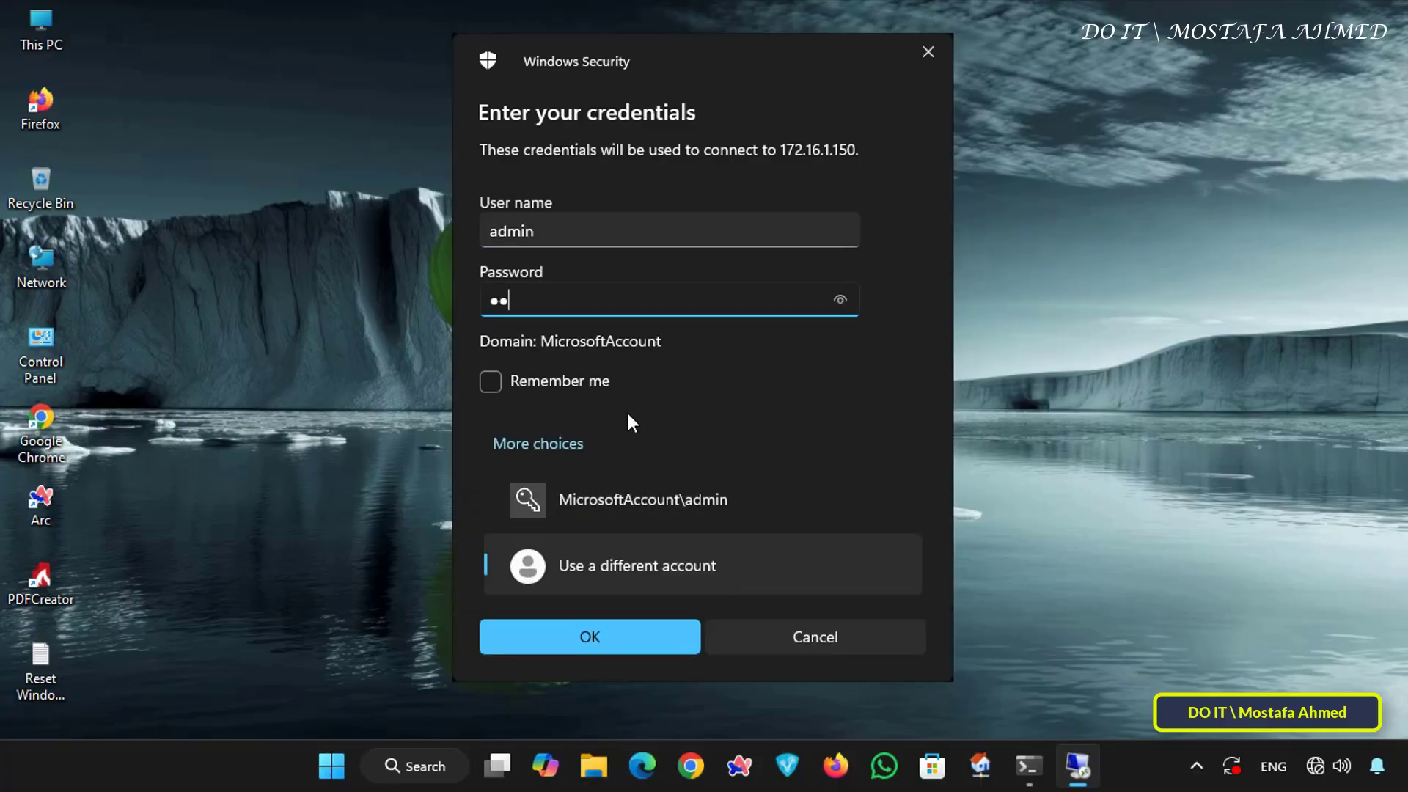
left_click(597, 635)
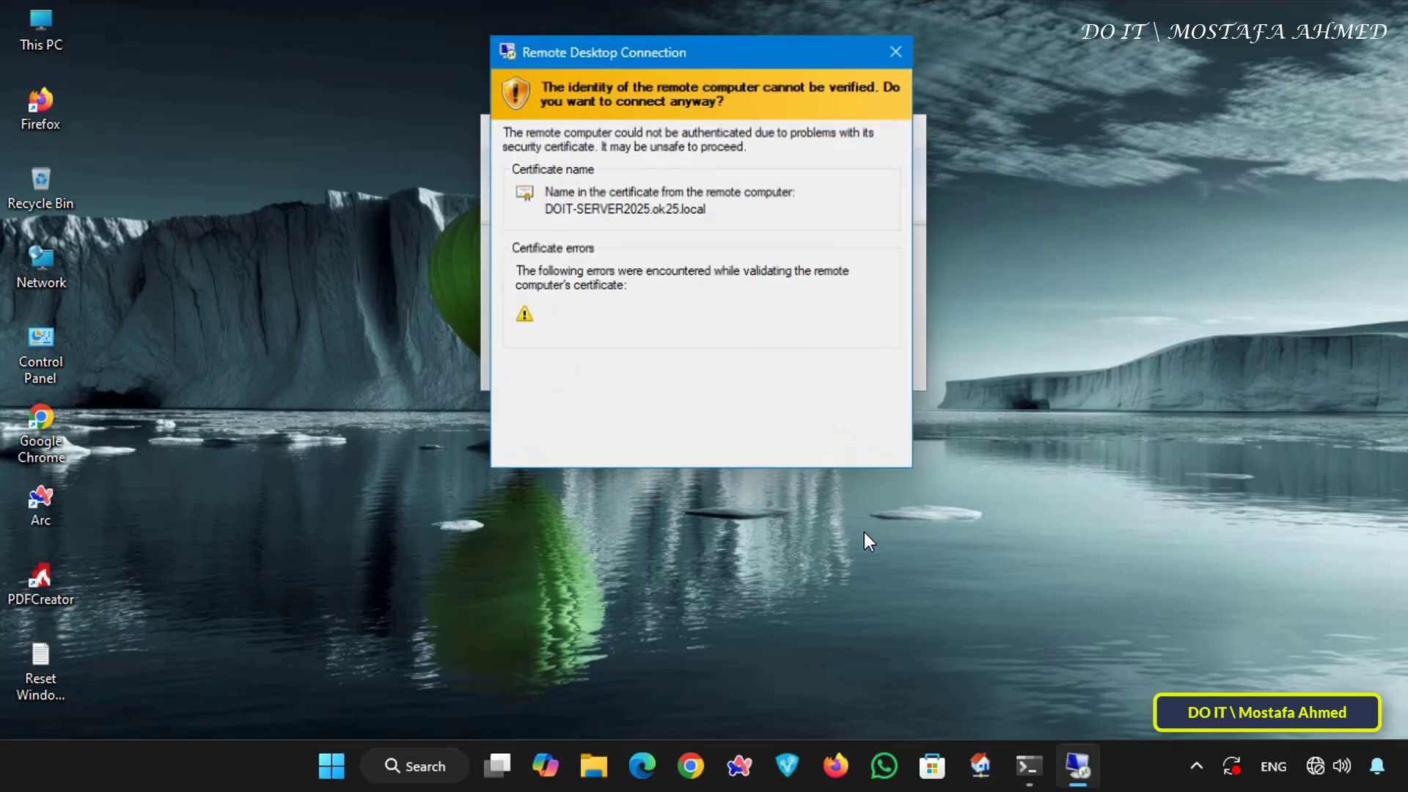
left_click(782, 455)
- Switch the remote session to a movable window, return it to full screen, and close the session
left_click(1229, 13)
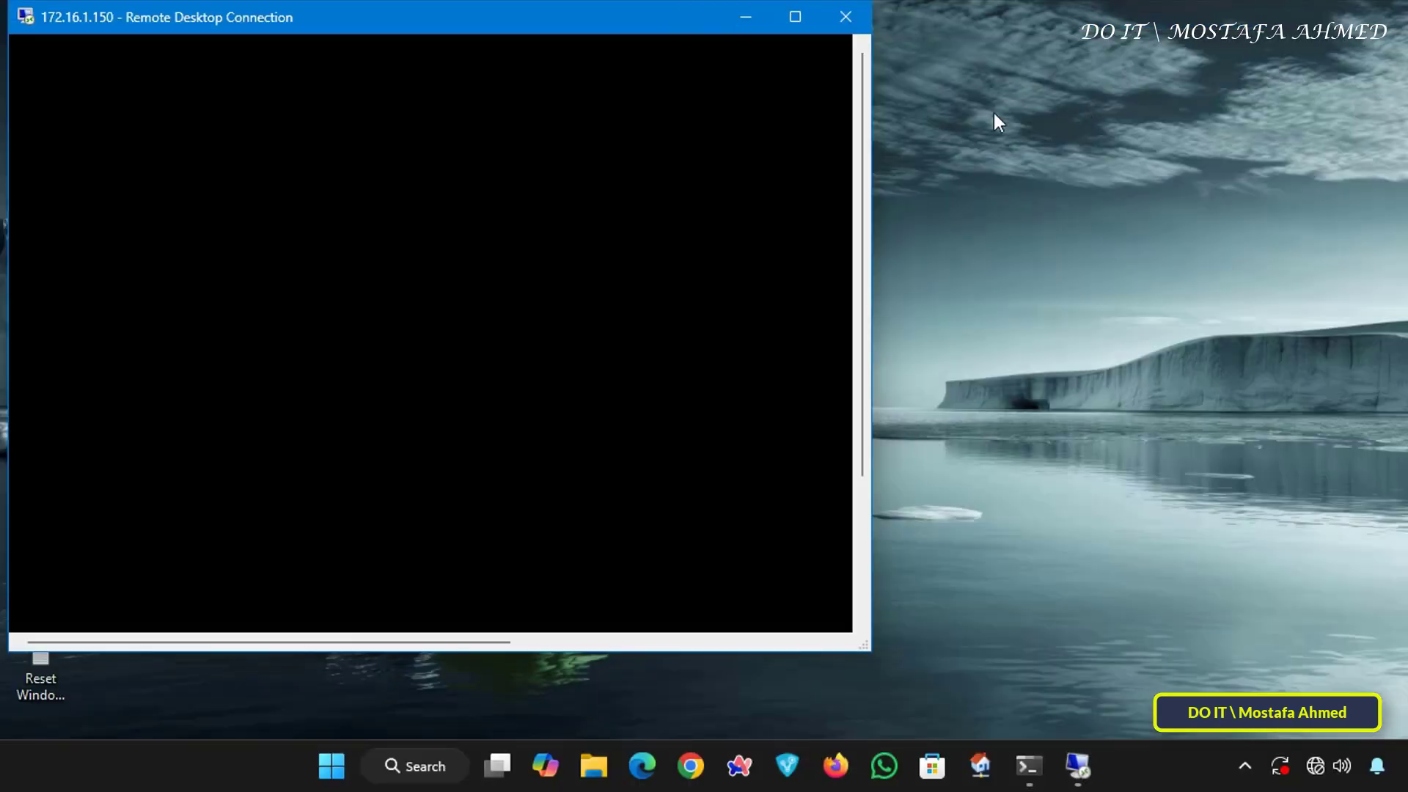
left_click_drag(704, 22, 1066, 71)
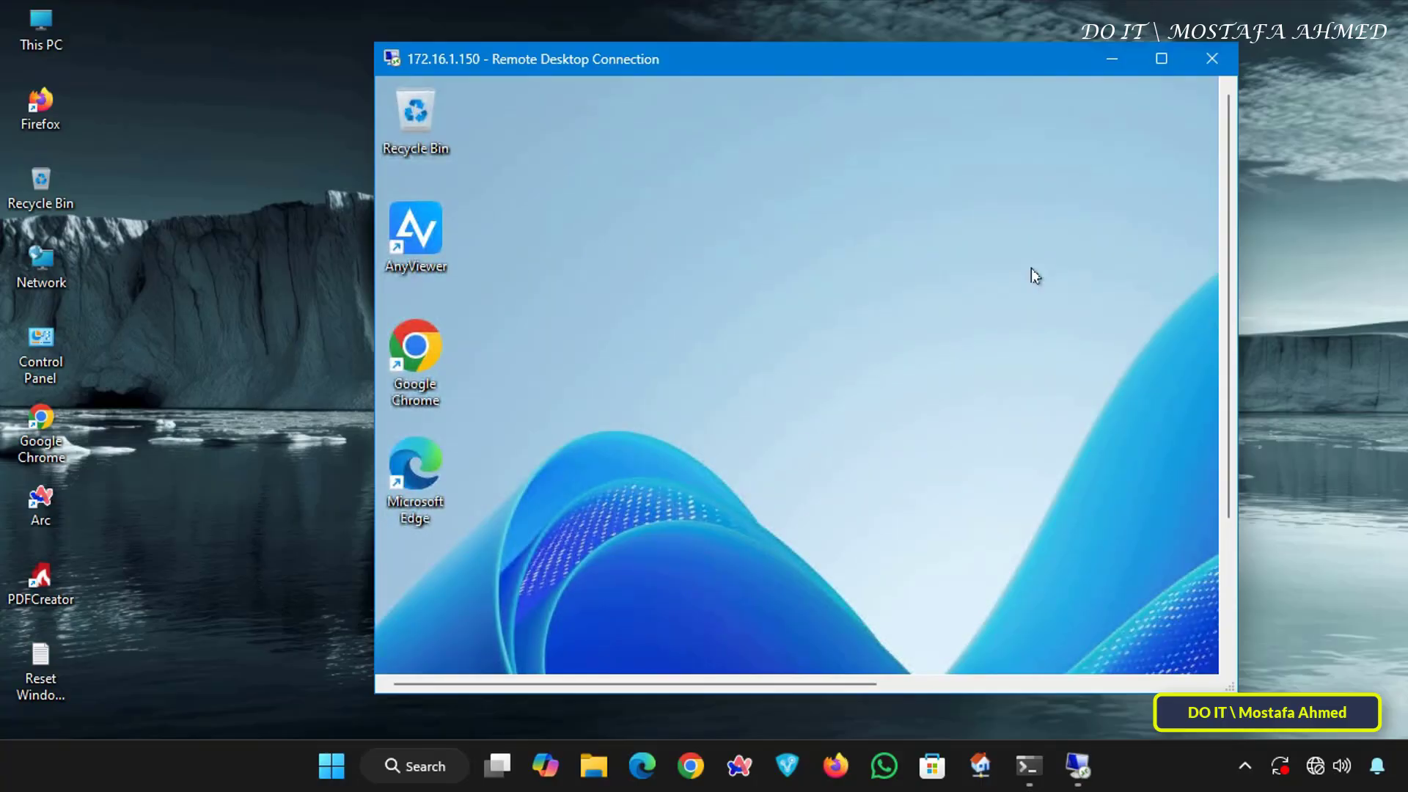
left_click(1161, 58)
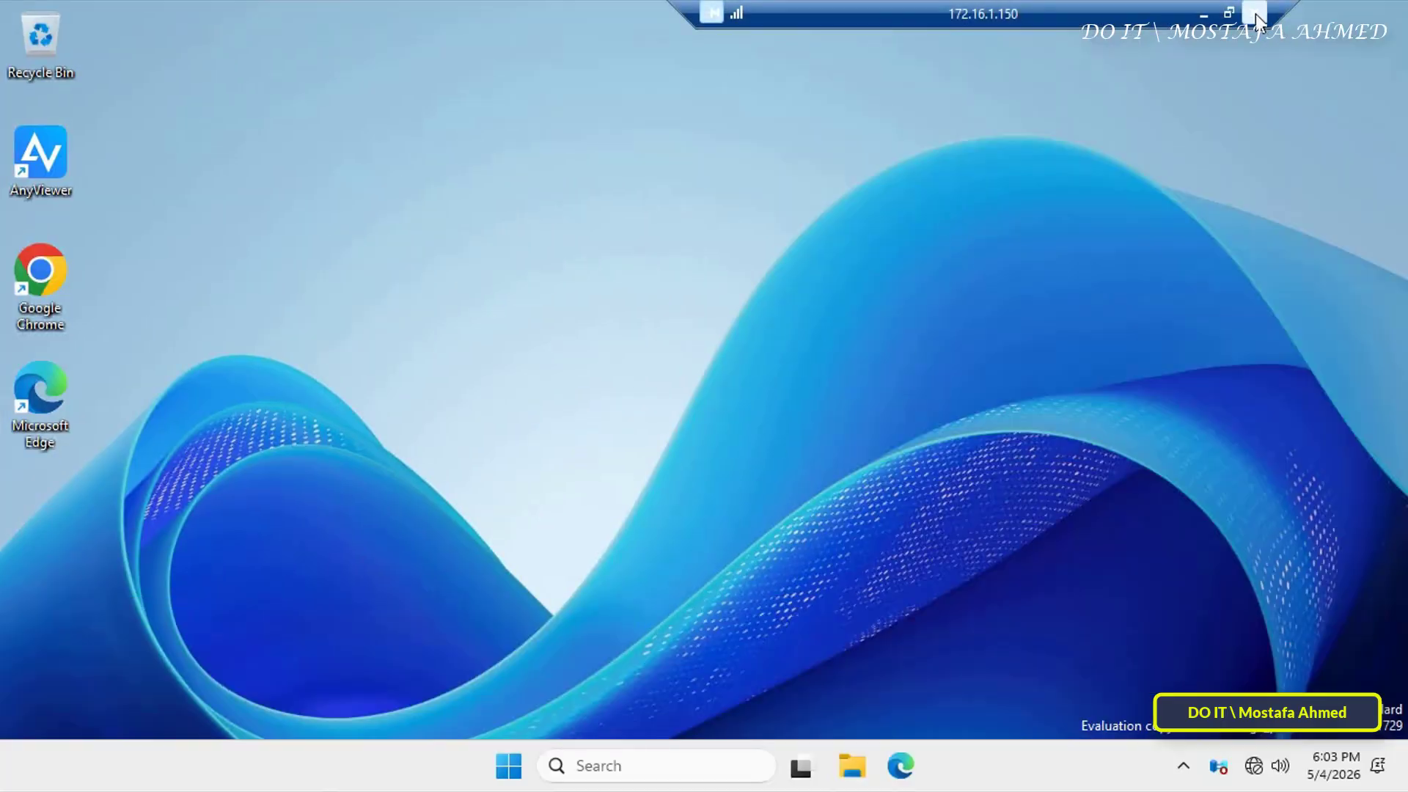
left_click(1256, 15)
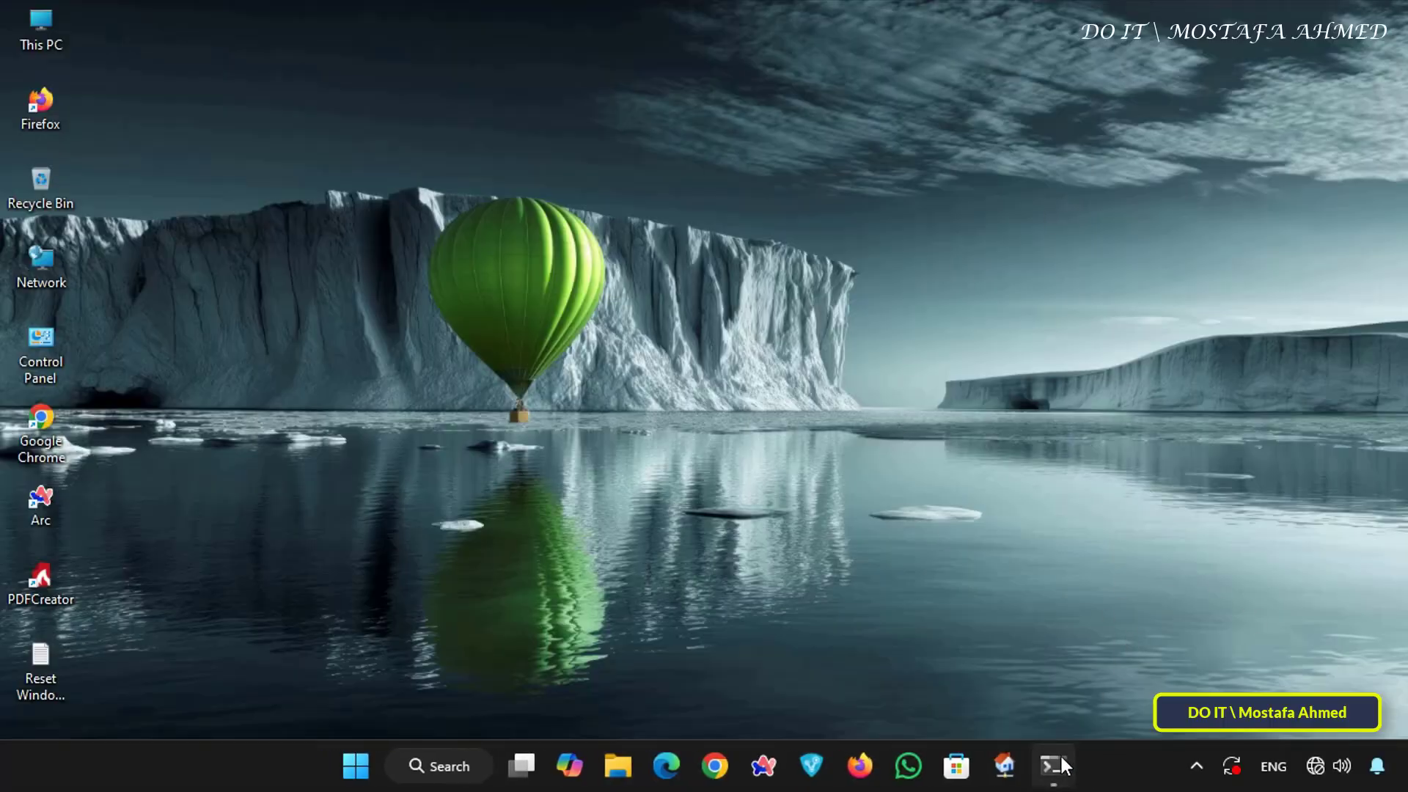
- Switch to the open Command Prompt window and run ipconfig to view the client's IP configuration
mouse_move(1062, 759)
left_click(1074, 684)
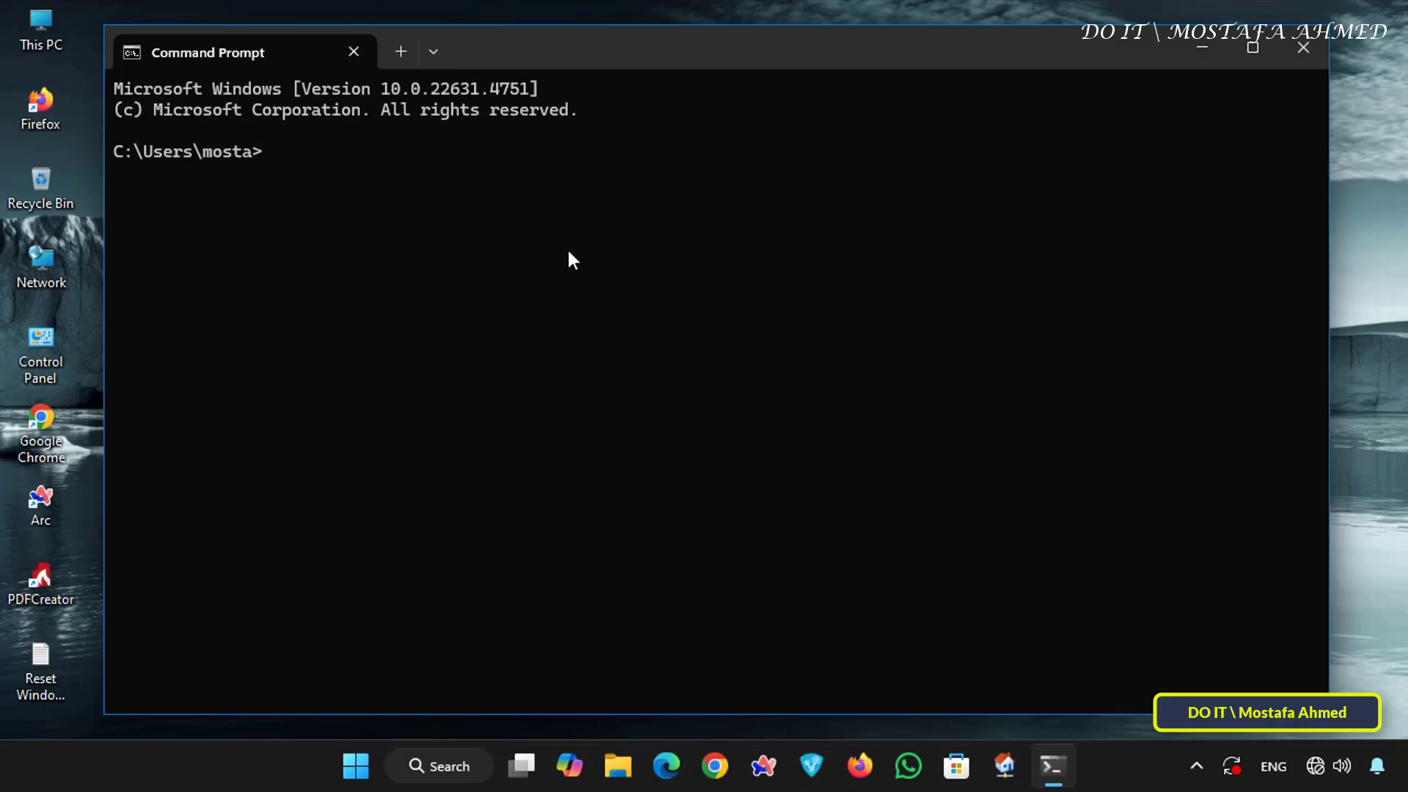
type("ipconfig")
key("Return")
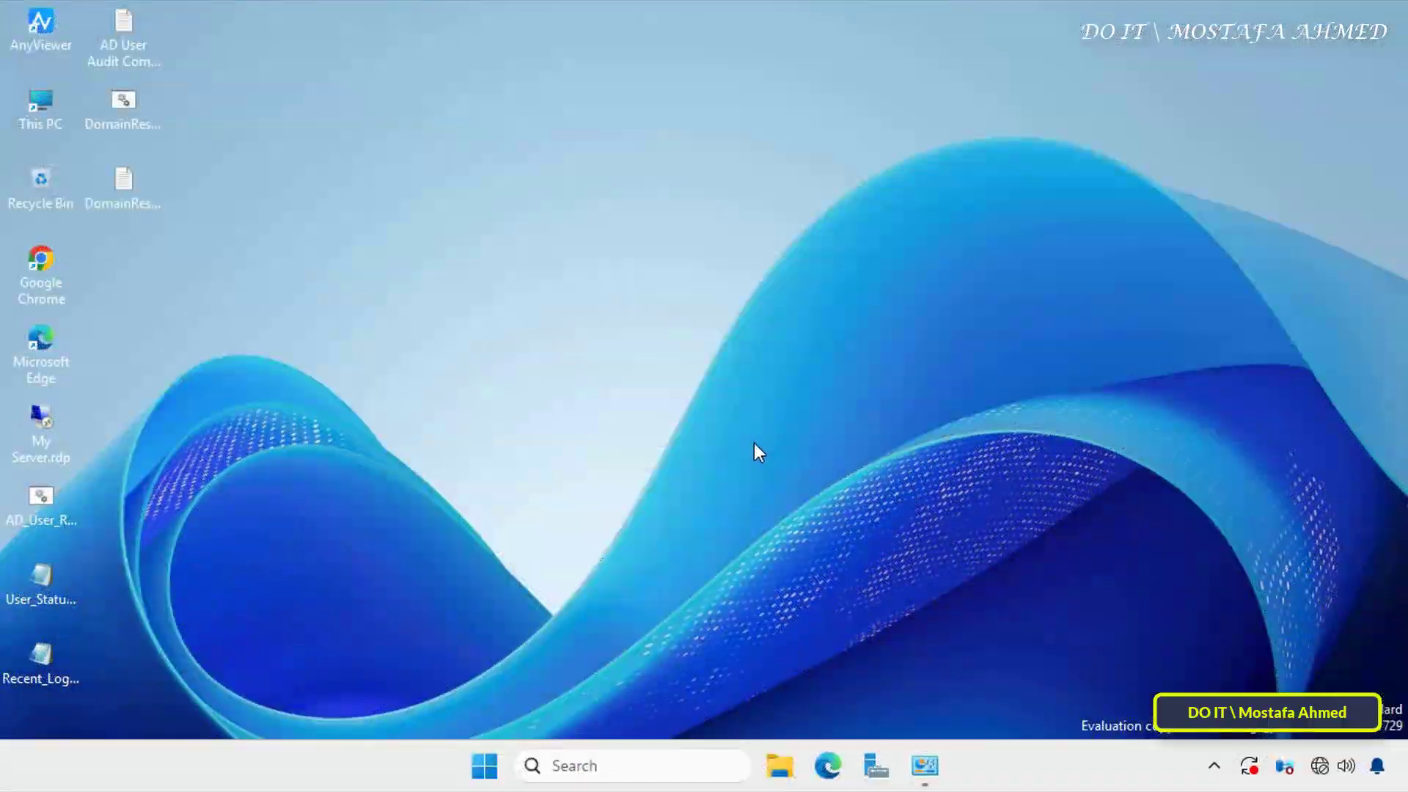
- On the server, open Windows Defender Firewall's advanced settings from Control Panel, maximize the window and widen the console tree
left_click(595, 769)
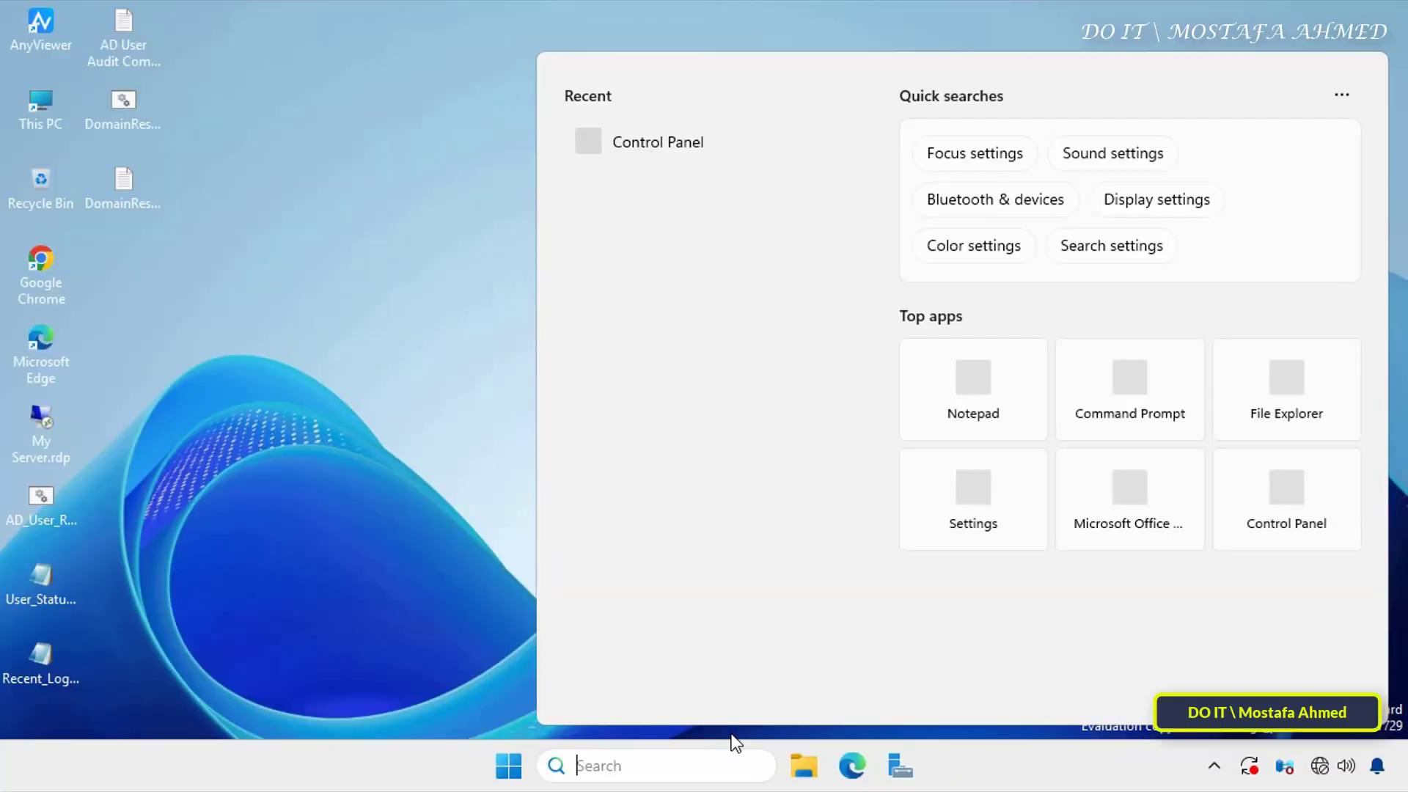
type("control")
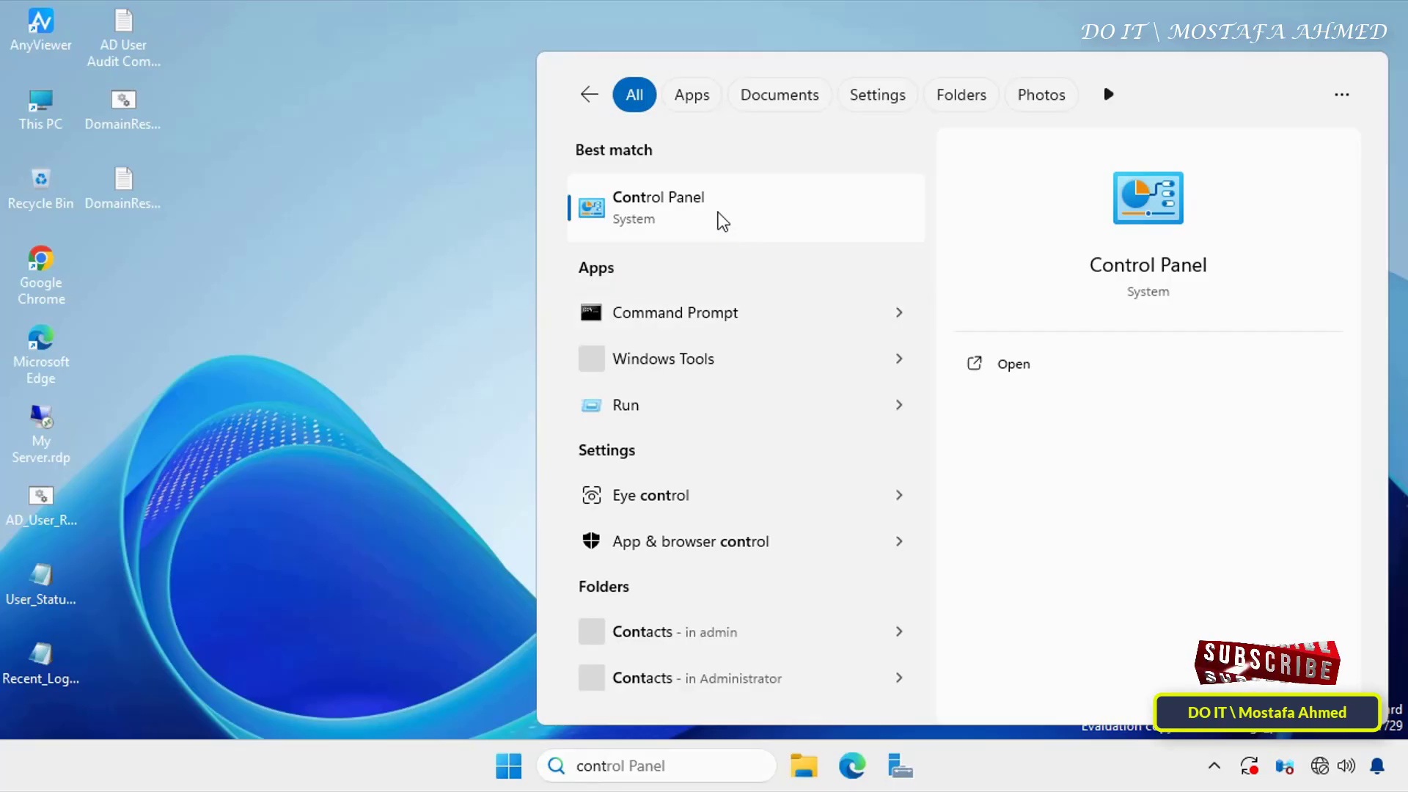
left_click(720, 214)
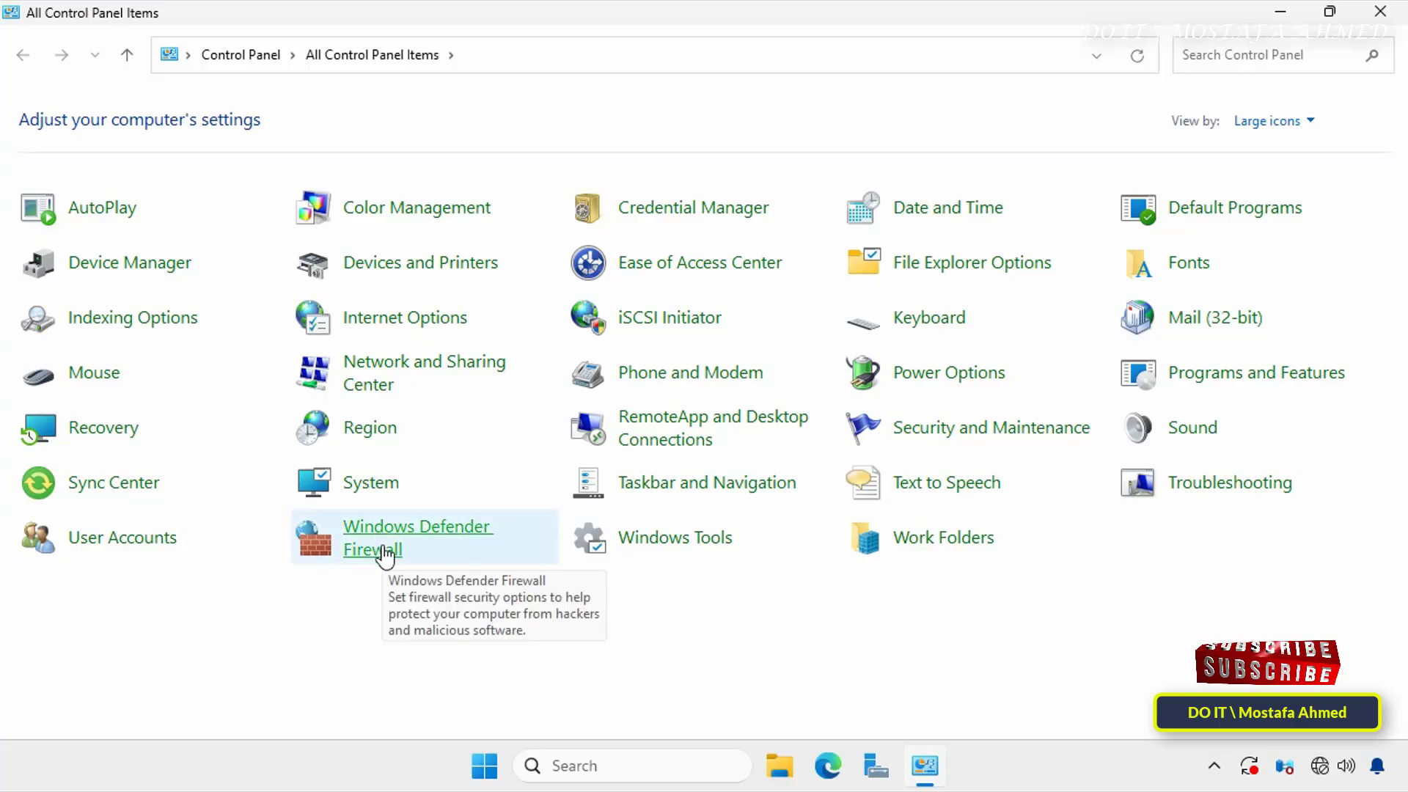
left_click(382, 554)
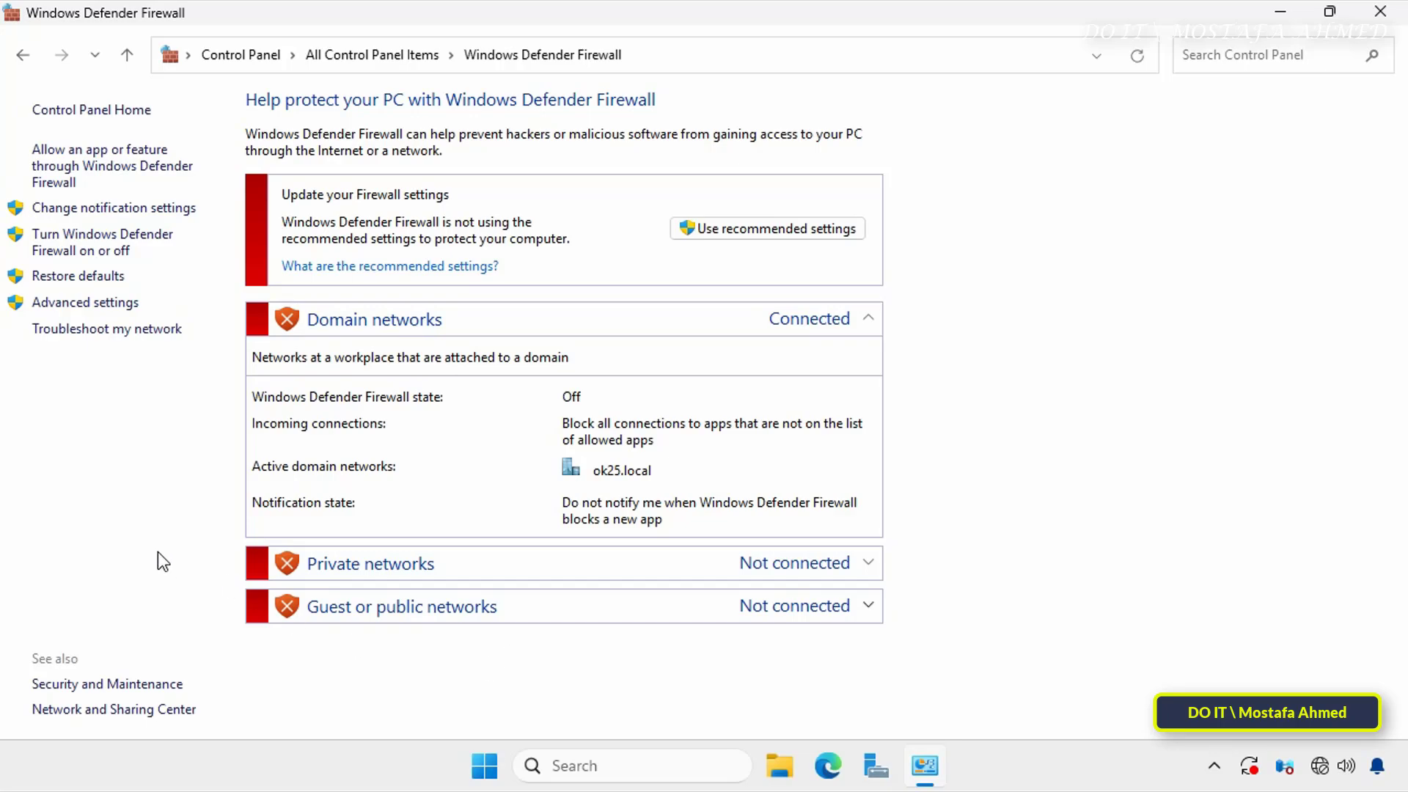
left_click(122, 308)
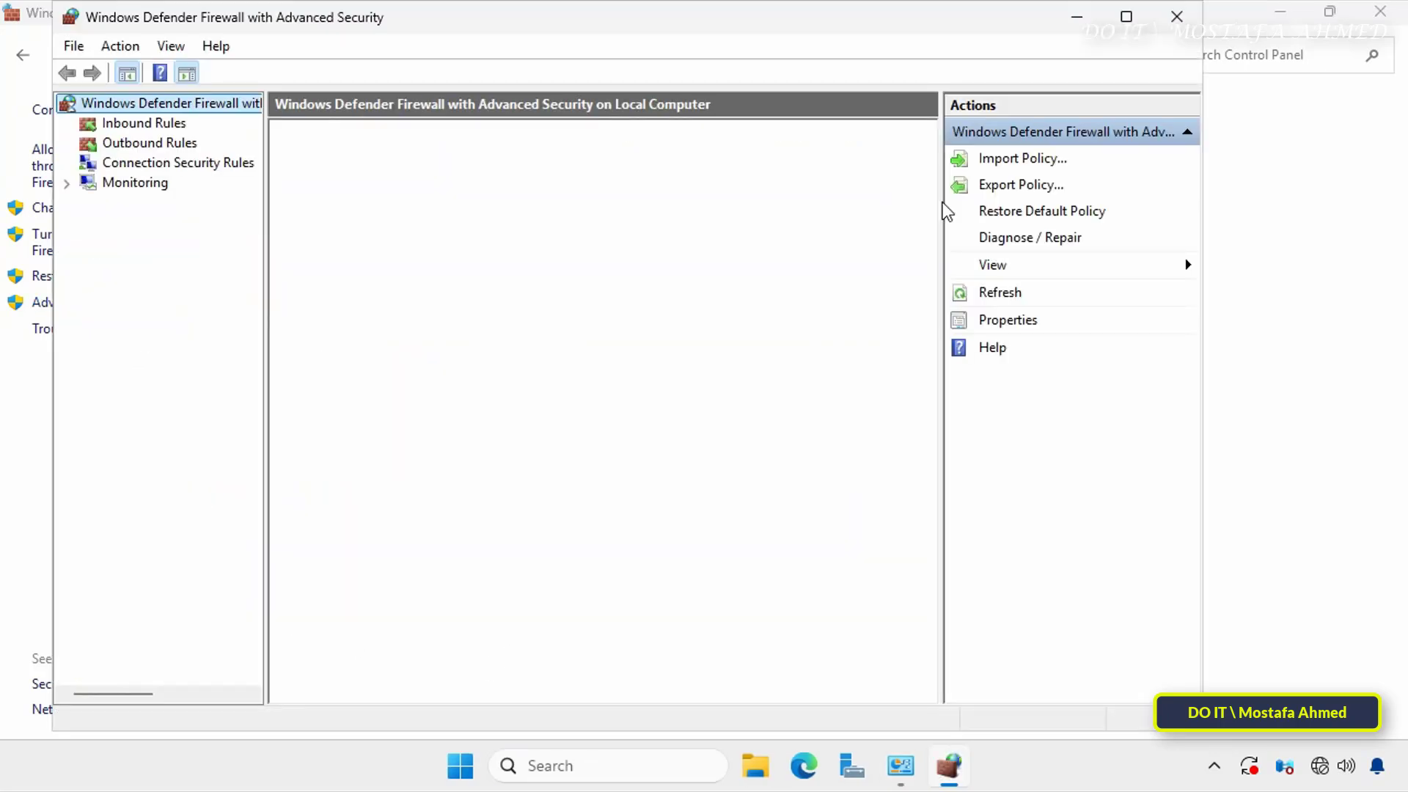
left_click(1128, 21)
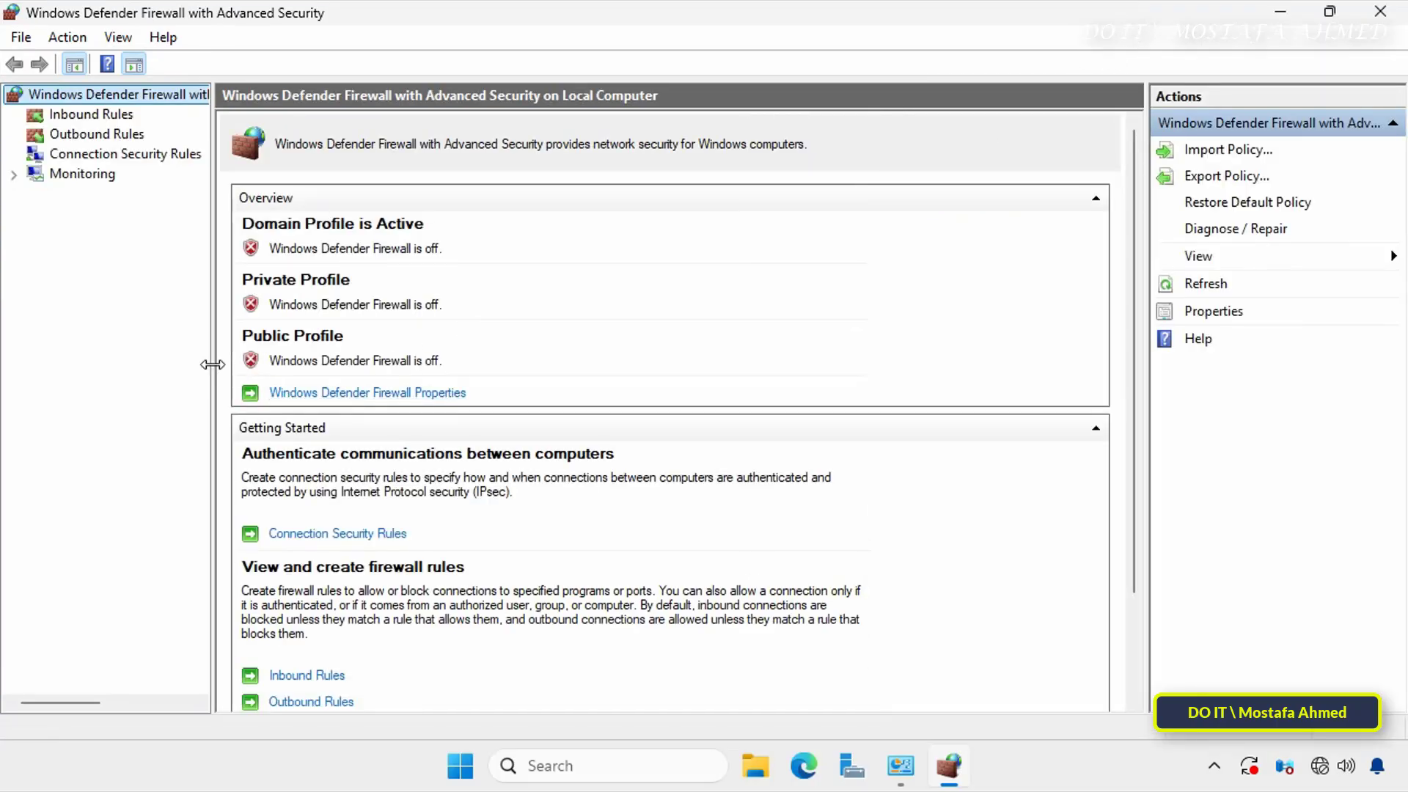
left_click_drag(212, 364, 277, 368)
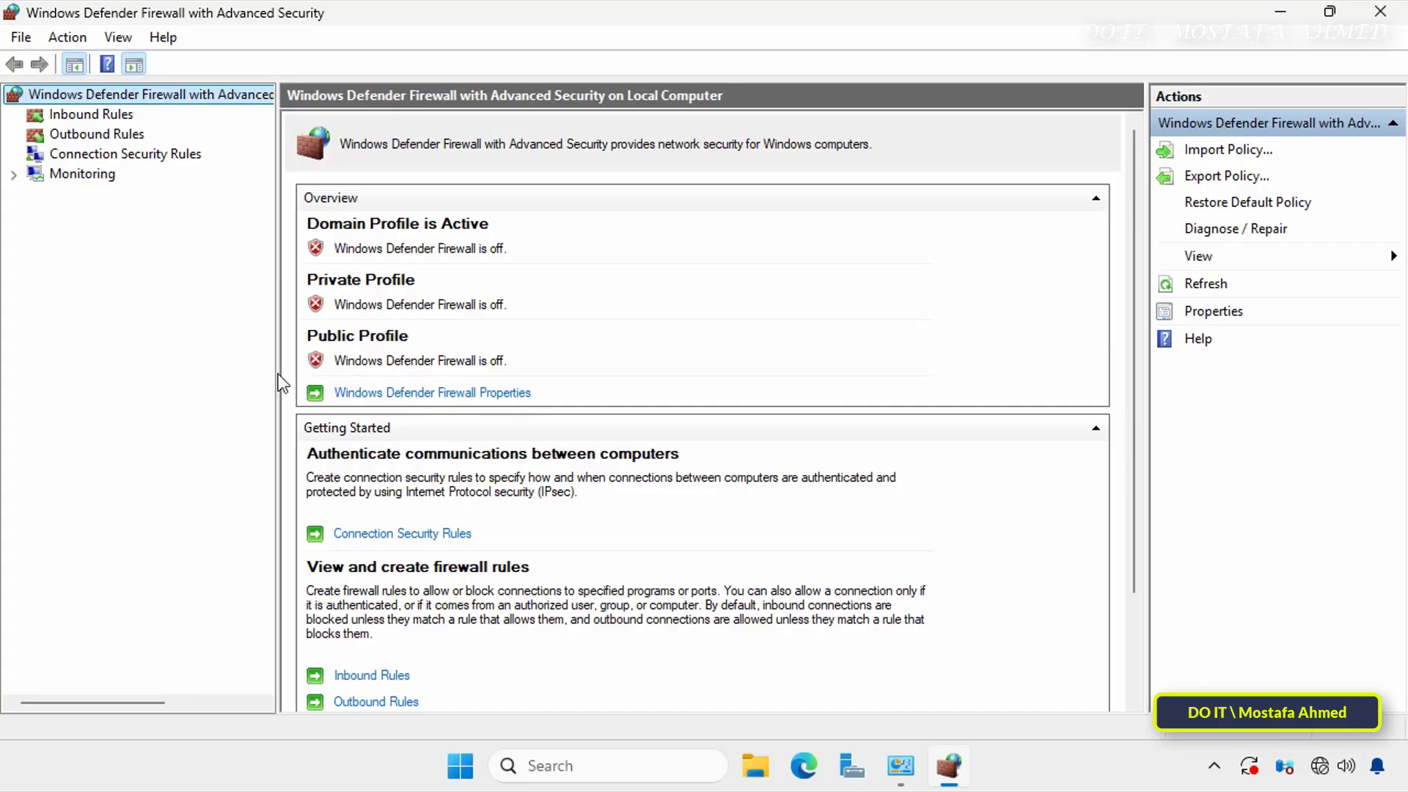
- Start a new inbound firewall rule of the Custom type that applies to all programs
left_click(108, 117)
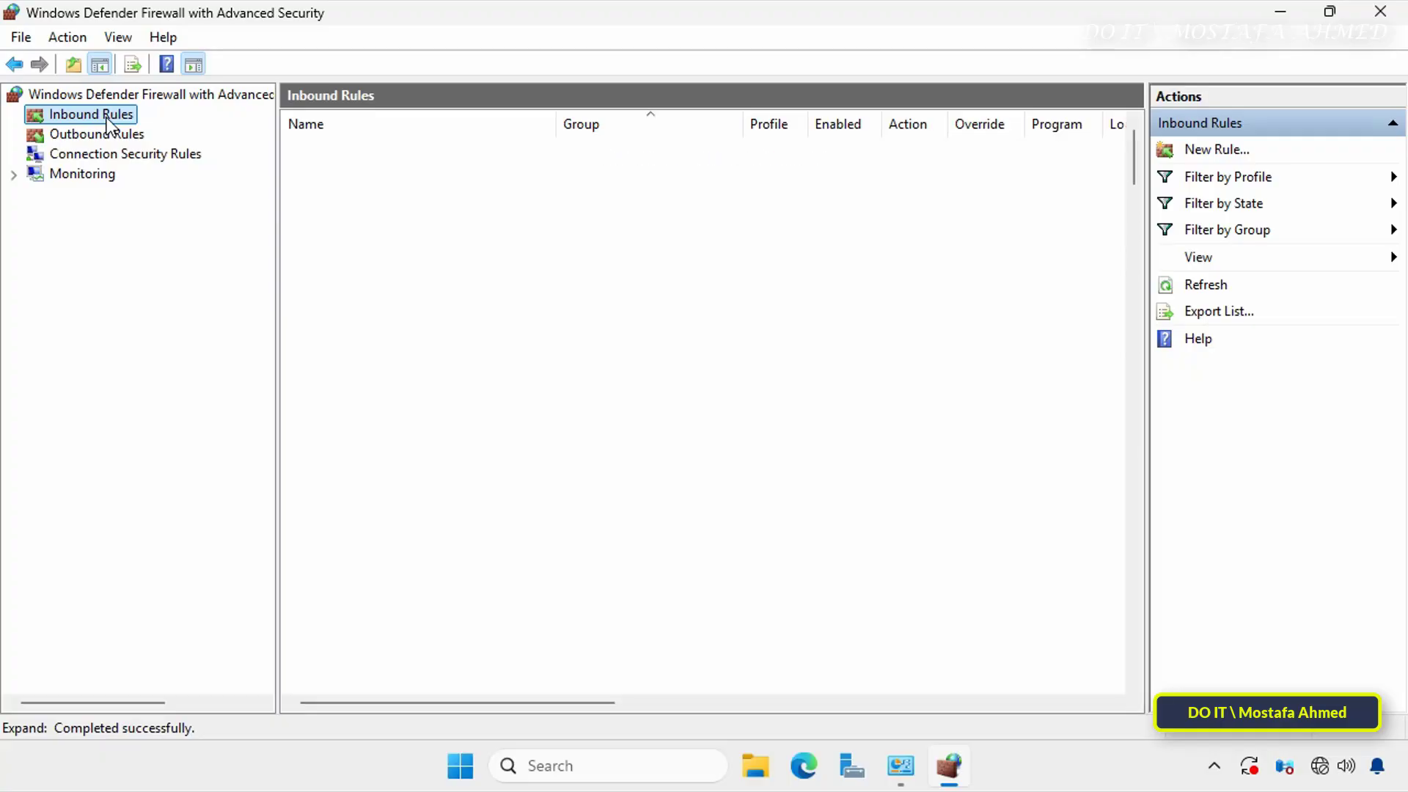
right_click(107, 117)
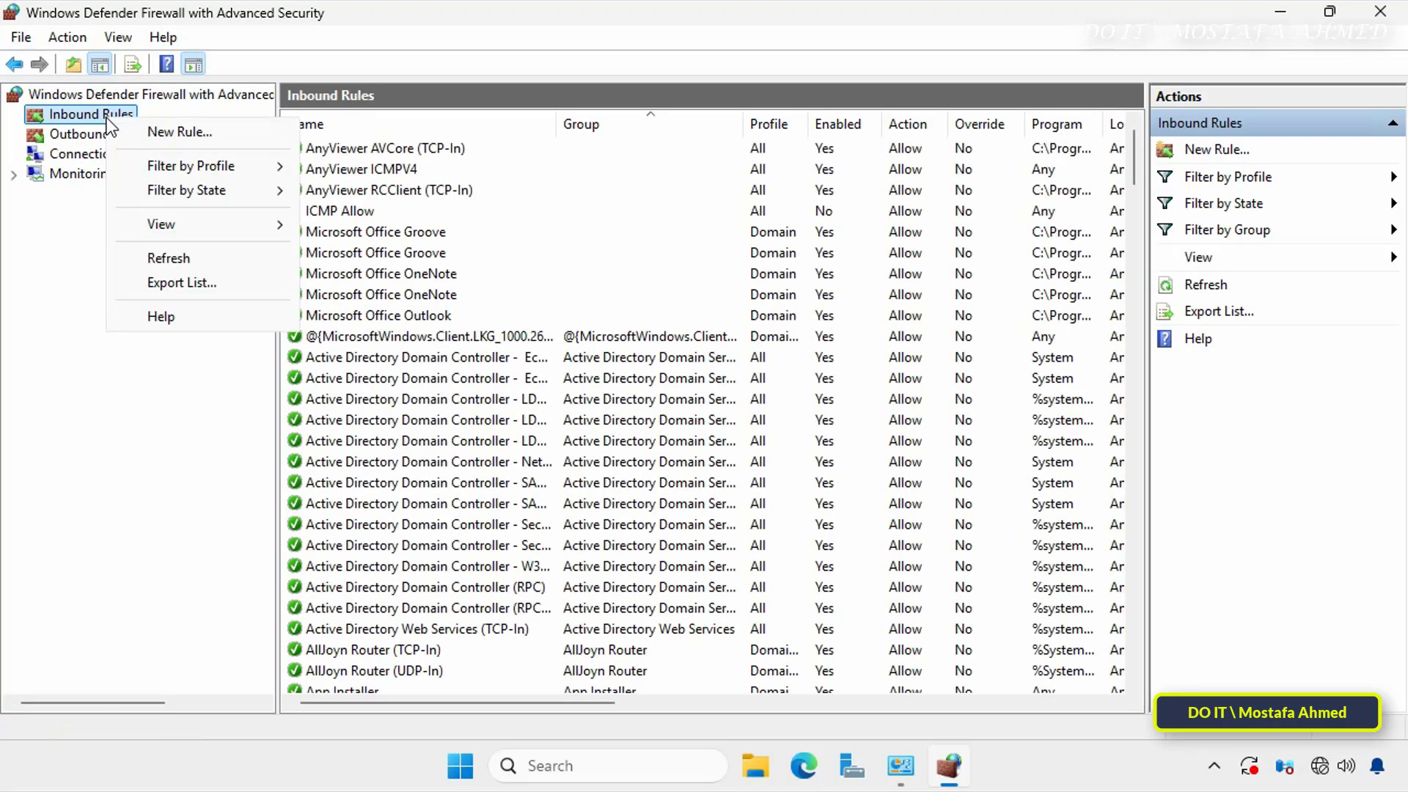
left_click(186, 134)
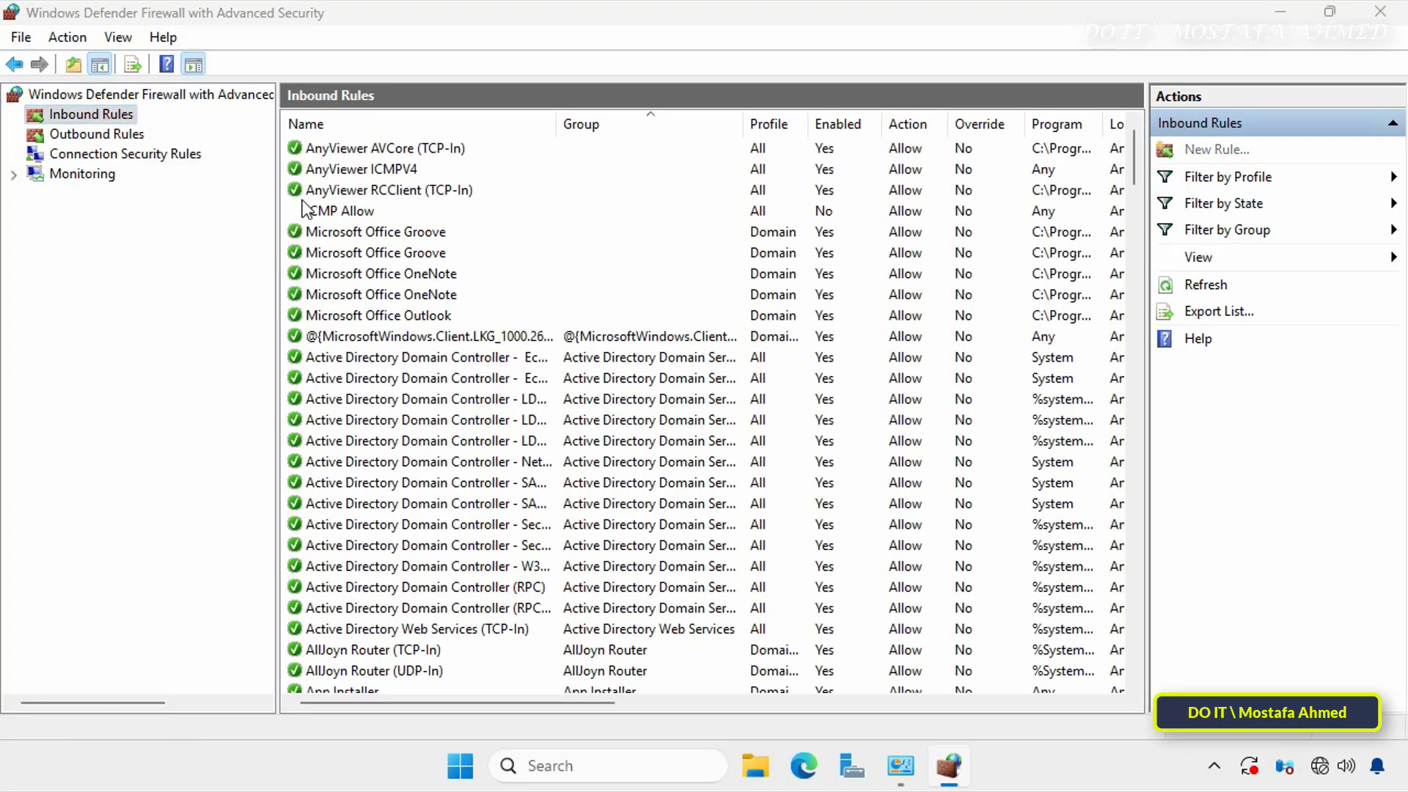
left_click_drag(493, 56, 761, 44)
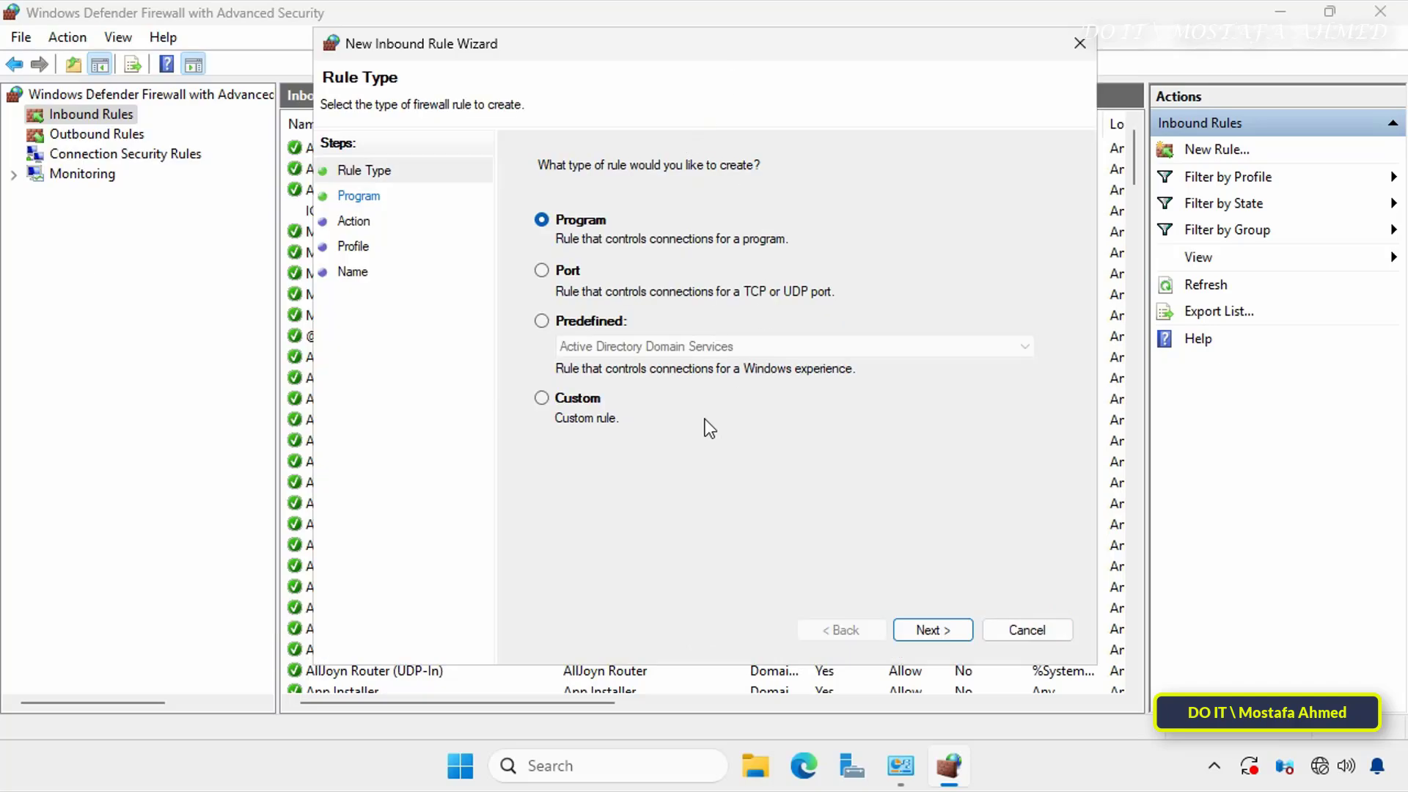
left_click(589, 403)
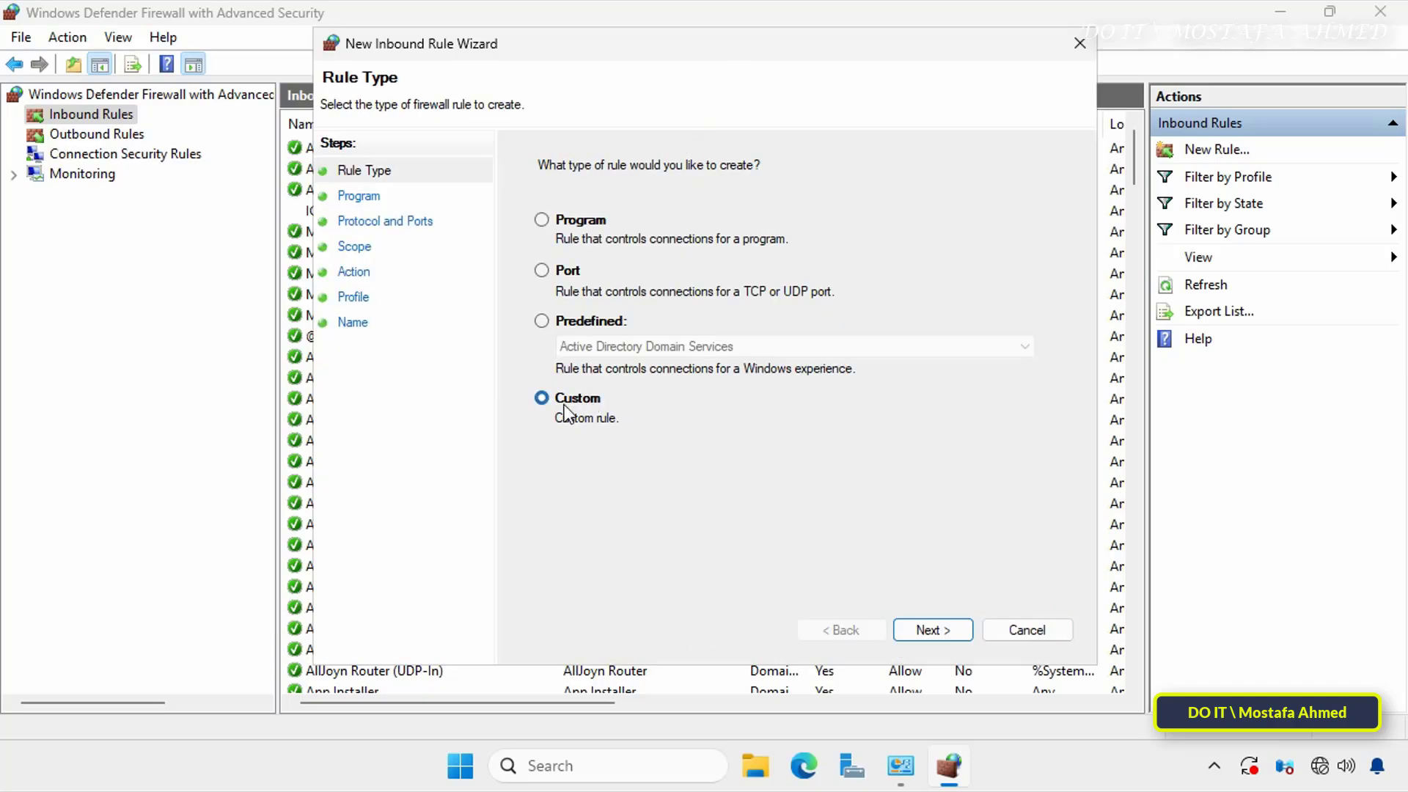
left_click(928, 628)
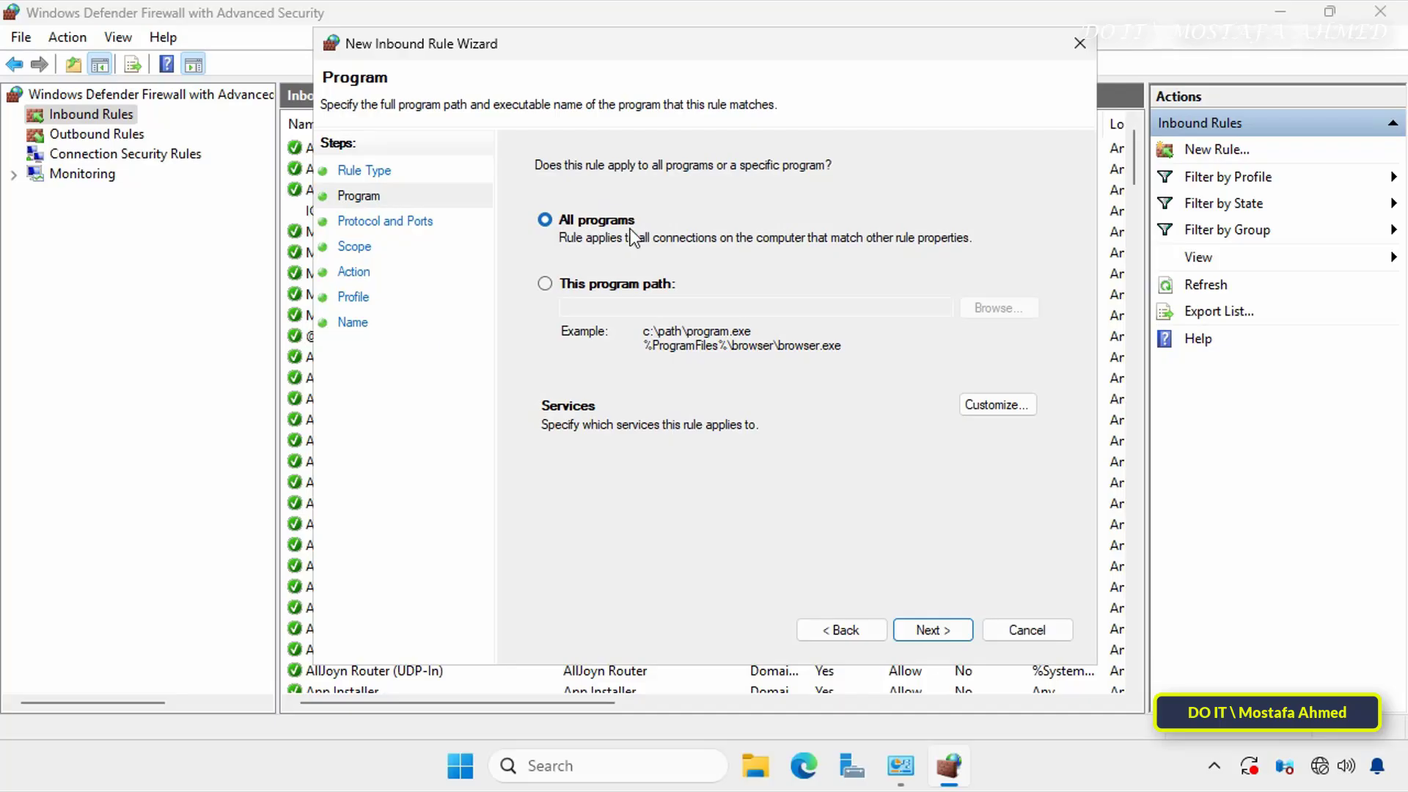
left_click(932, 629)
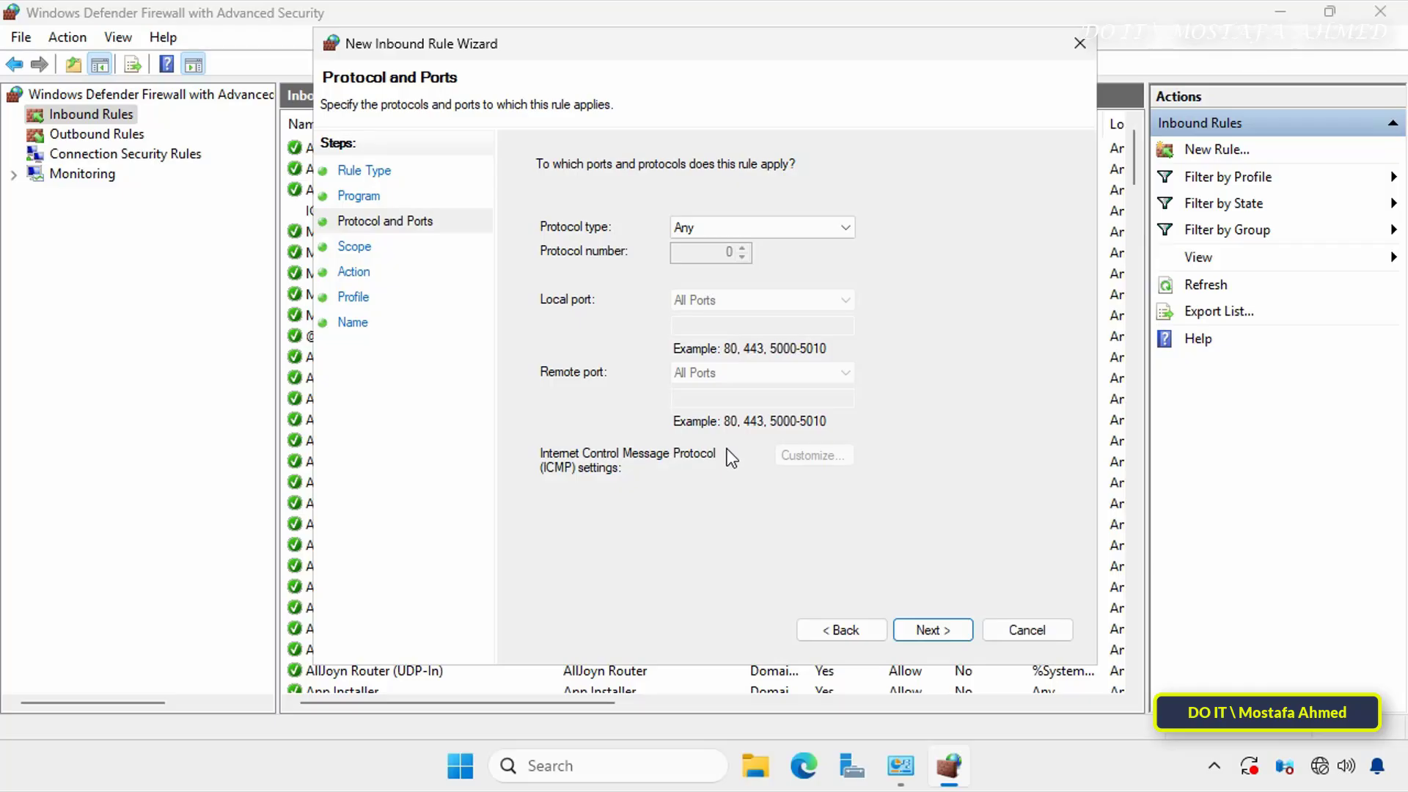
- Set the rule's protocol to TCP with the specific local port 3389, and continue to the scope settings
left_click(847, 230)
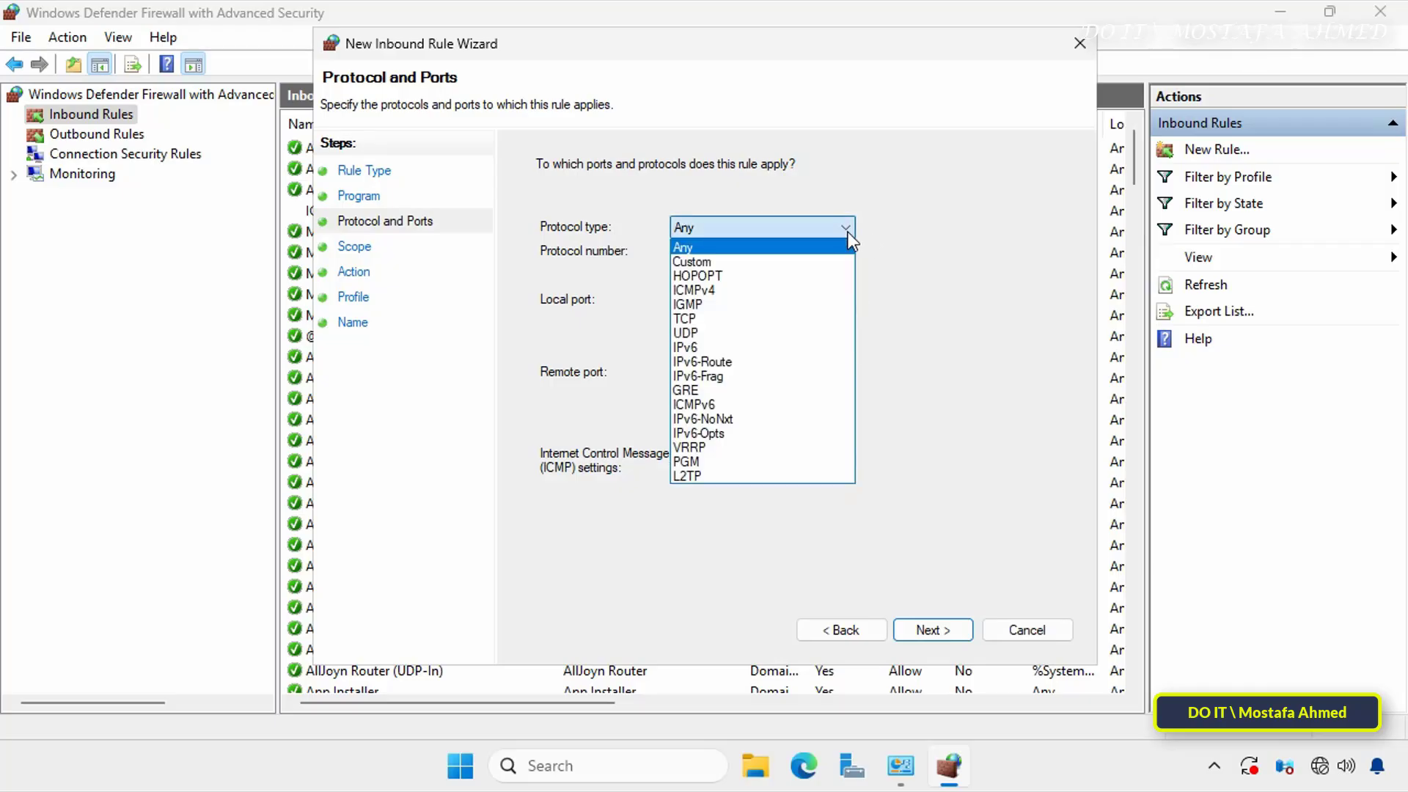
left_click(709, 321)
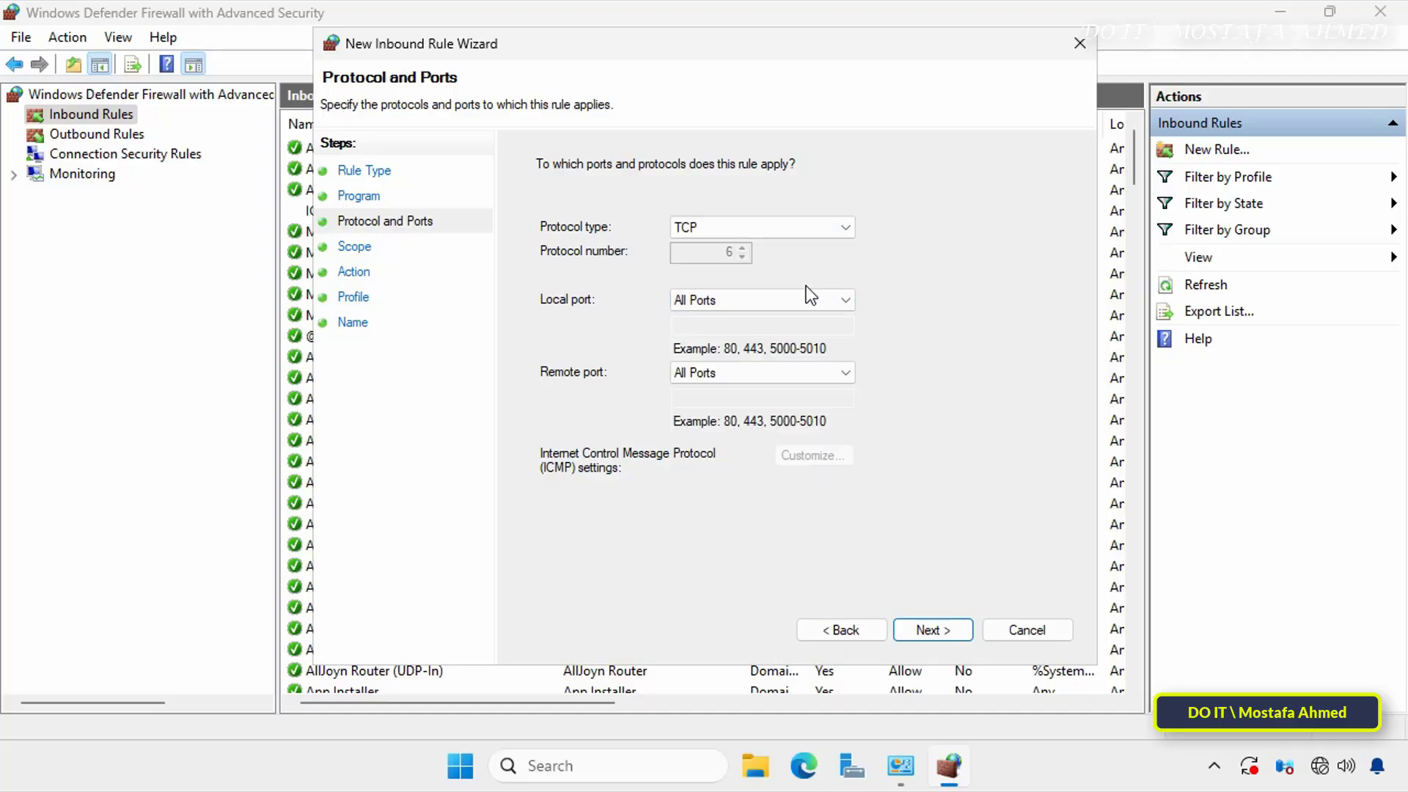
left_click(845, 301)
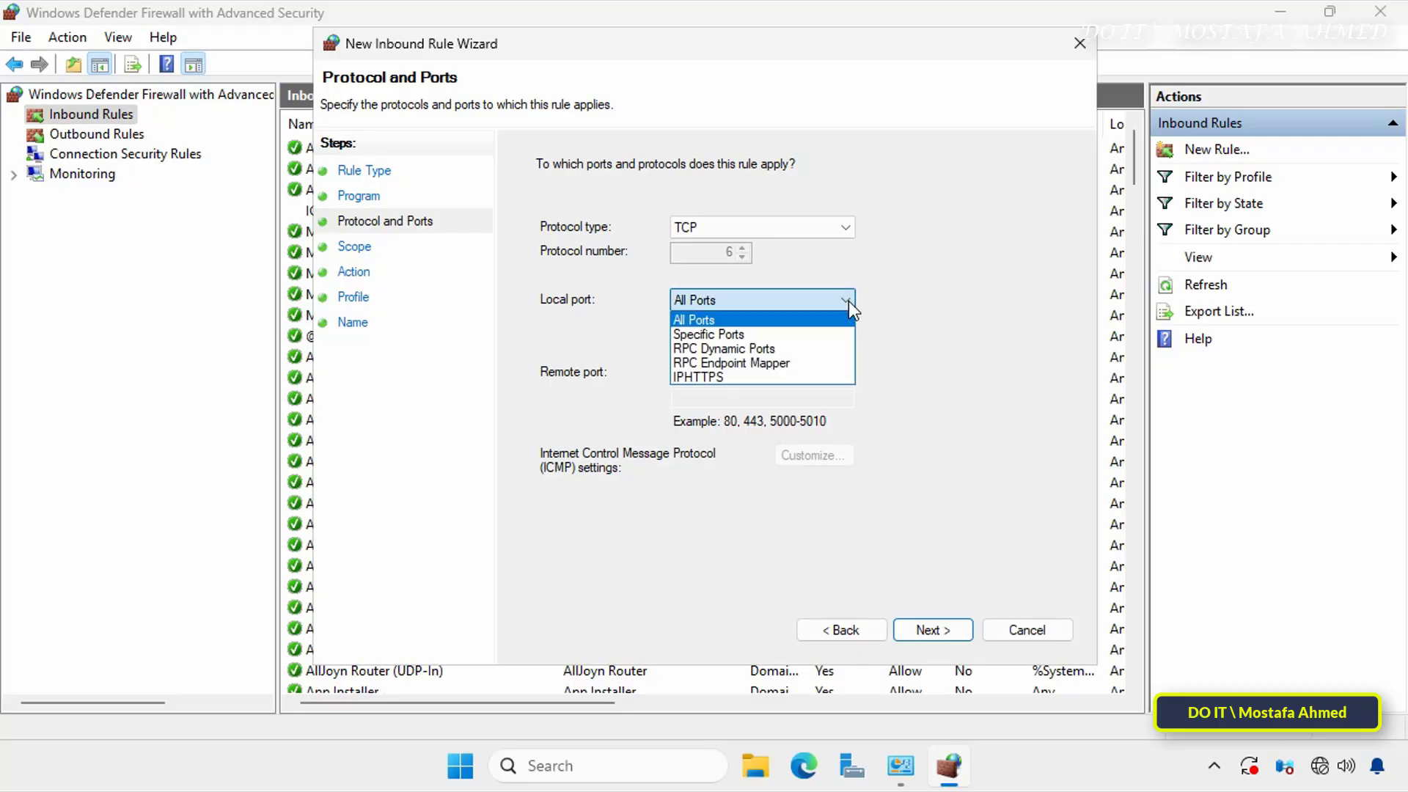
left_click(748, 335)
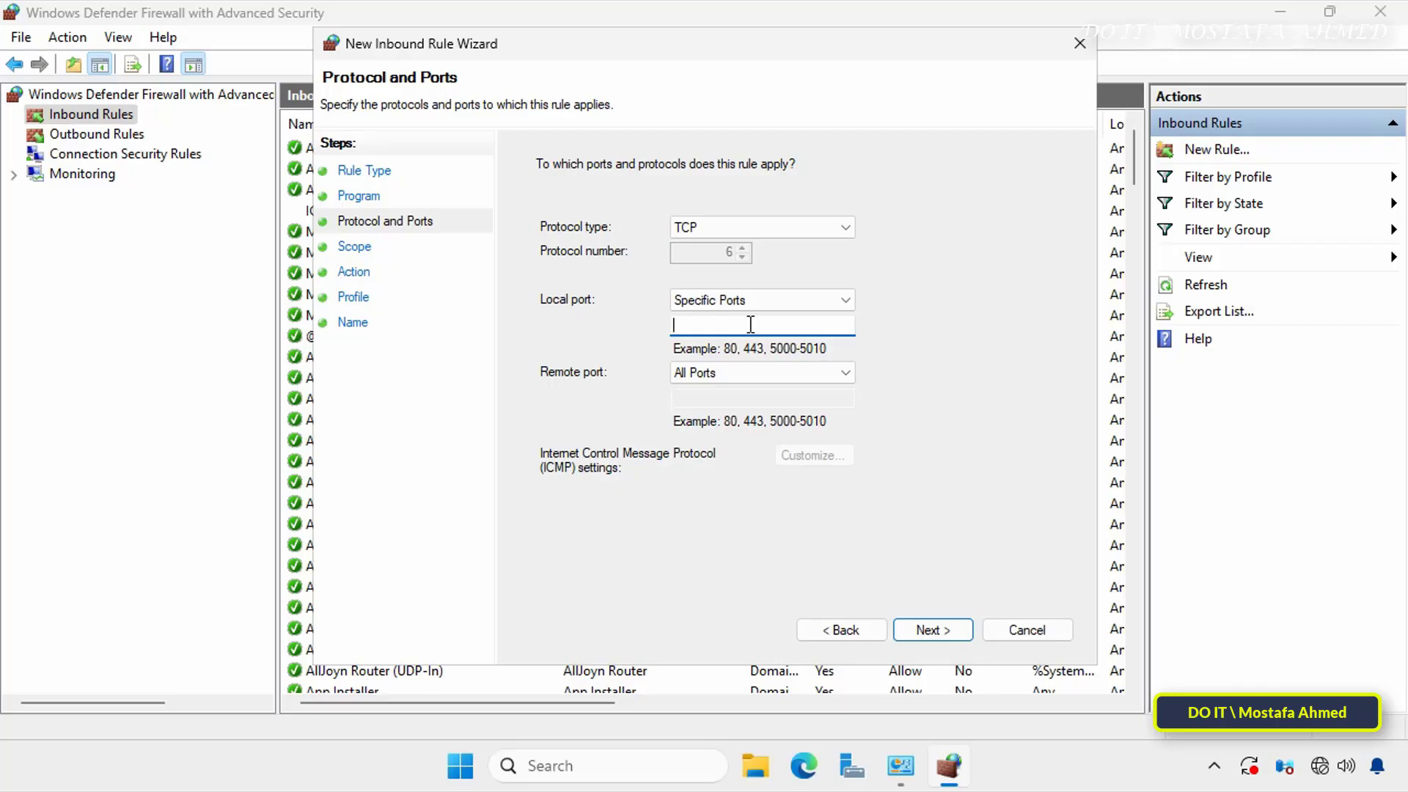
type("3389")
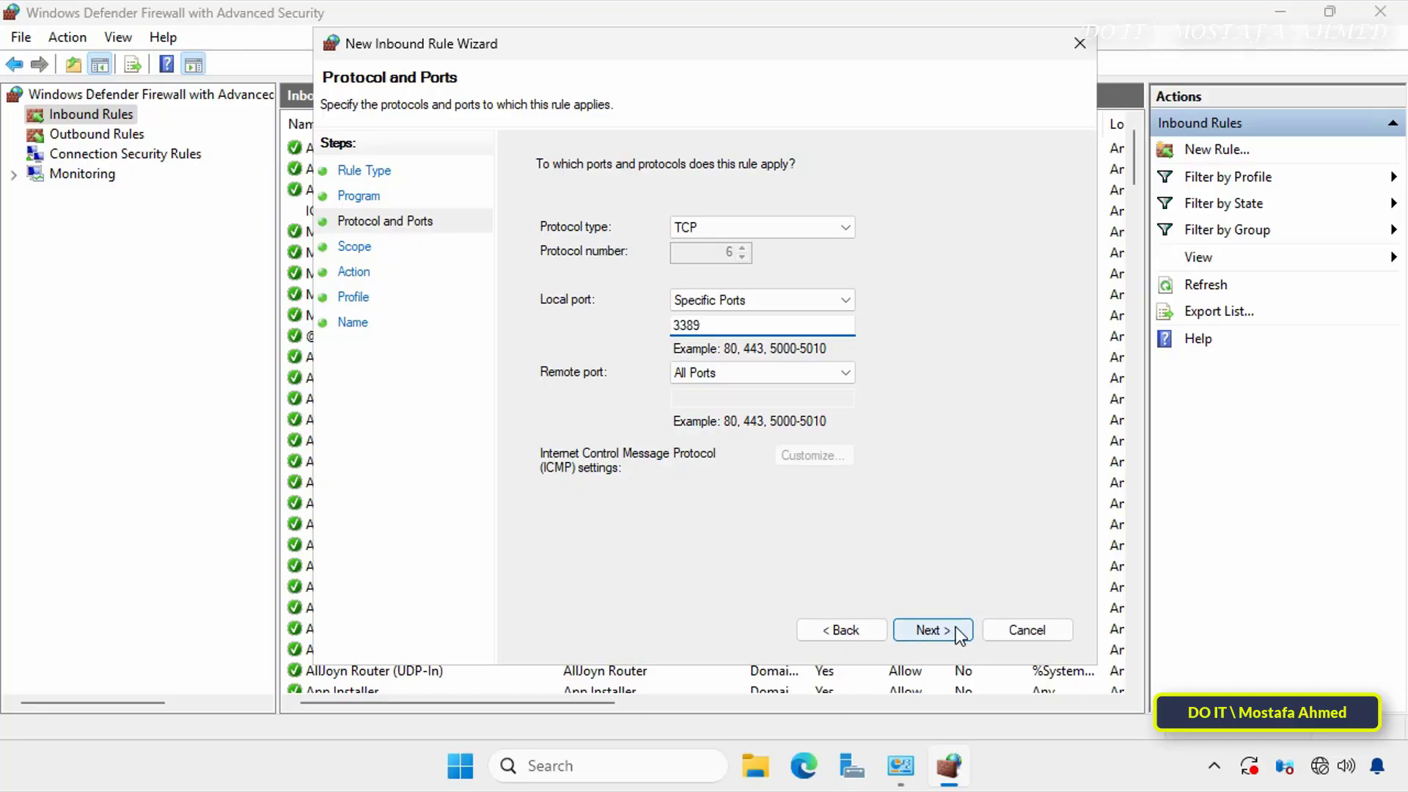
left_click(931, 630)
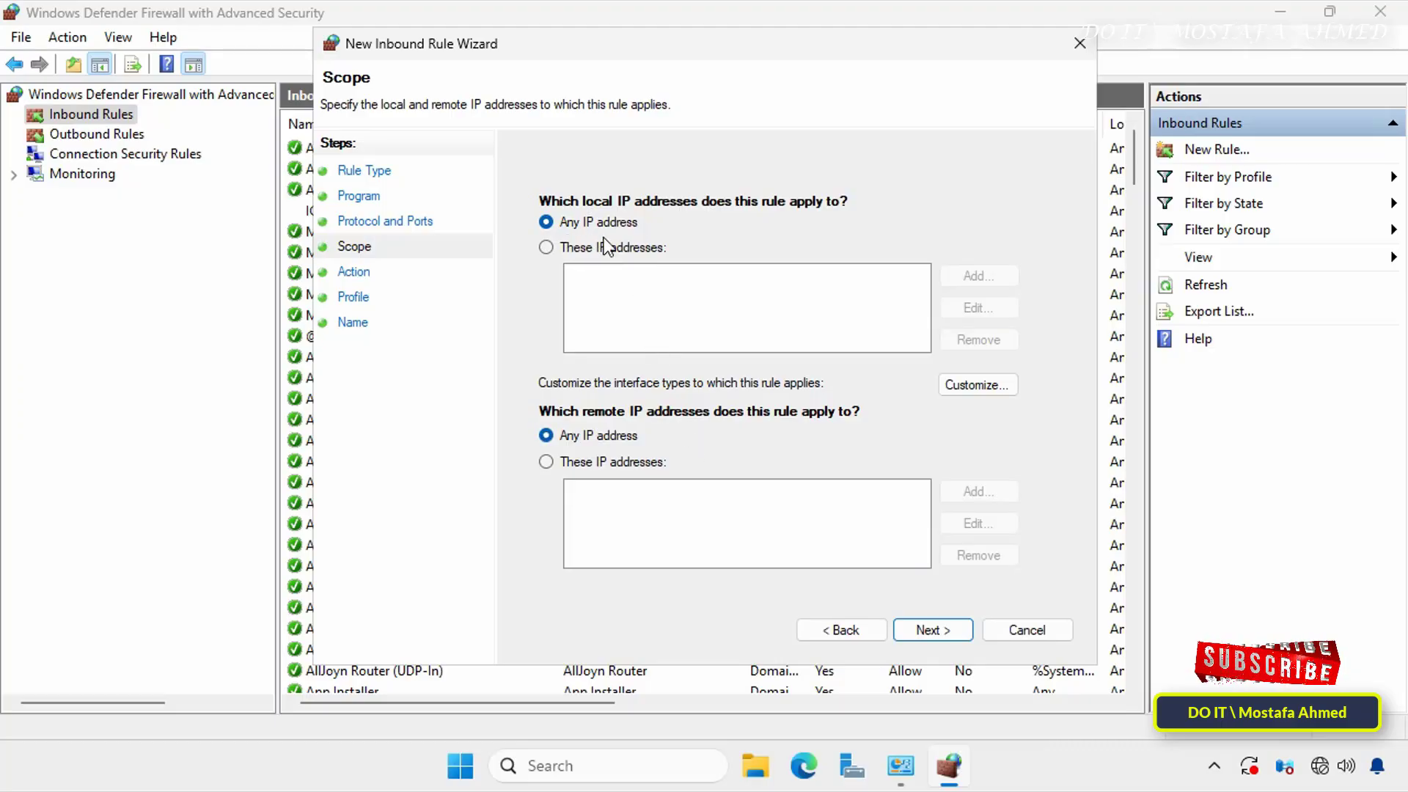
- Restrict the rule's local scope to specific addresses and add the server address 172.16.1.150
left_click(626, 251)
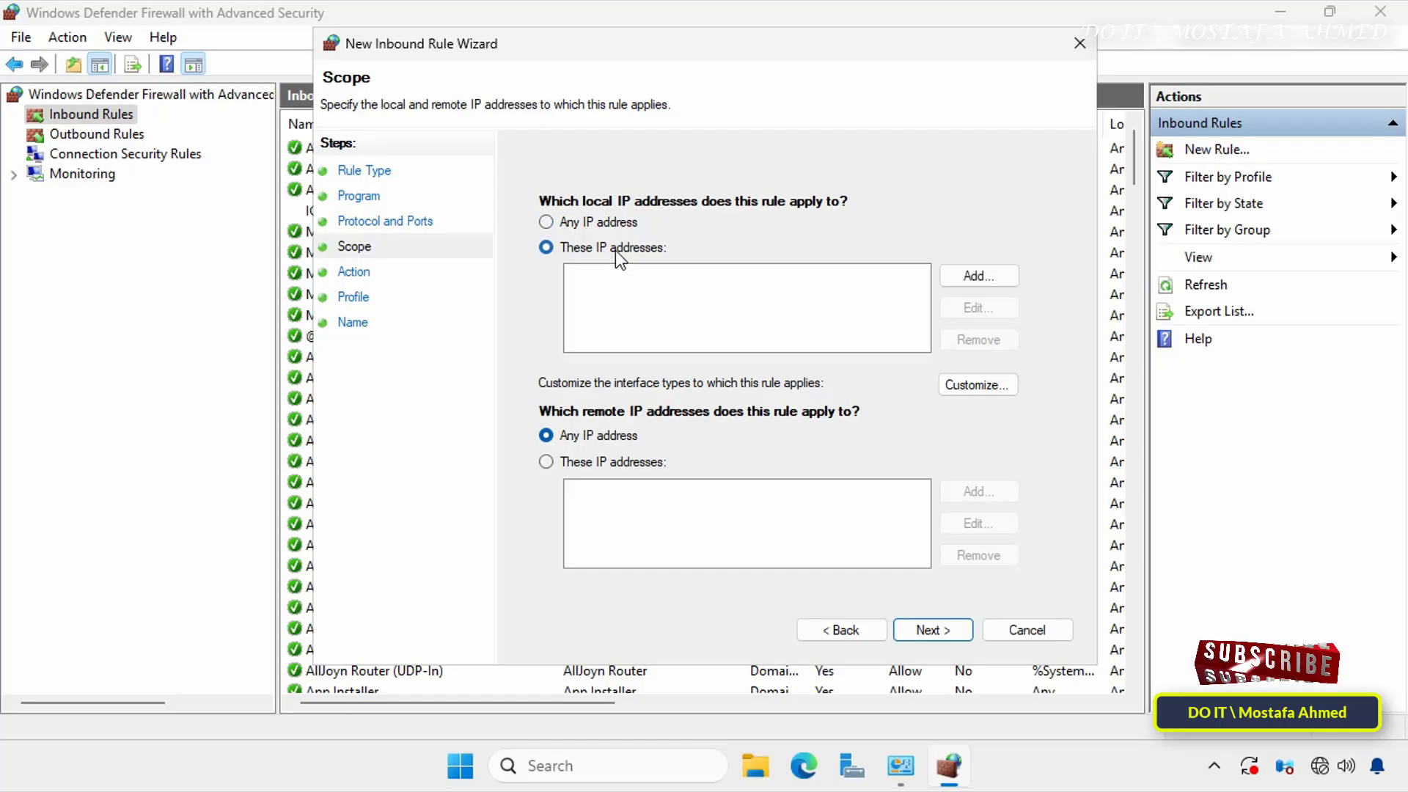
left_click(978, 276)
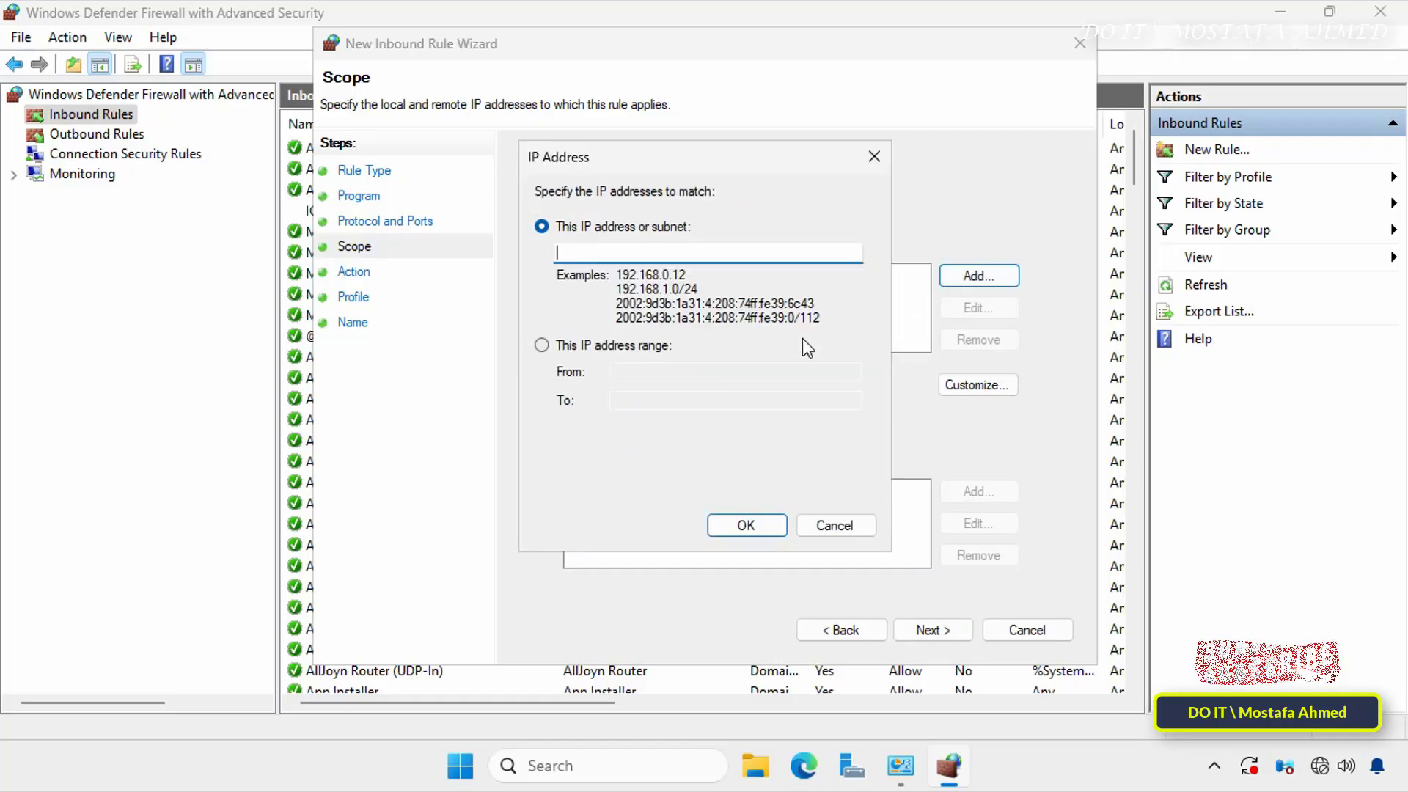
type("172.16.1.")
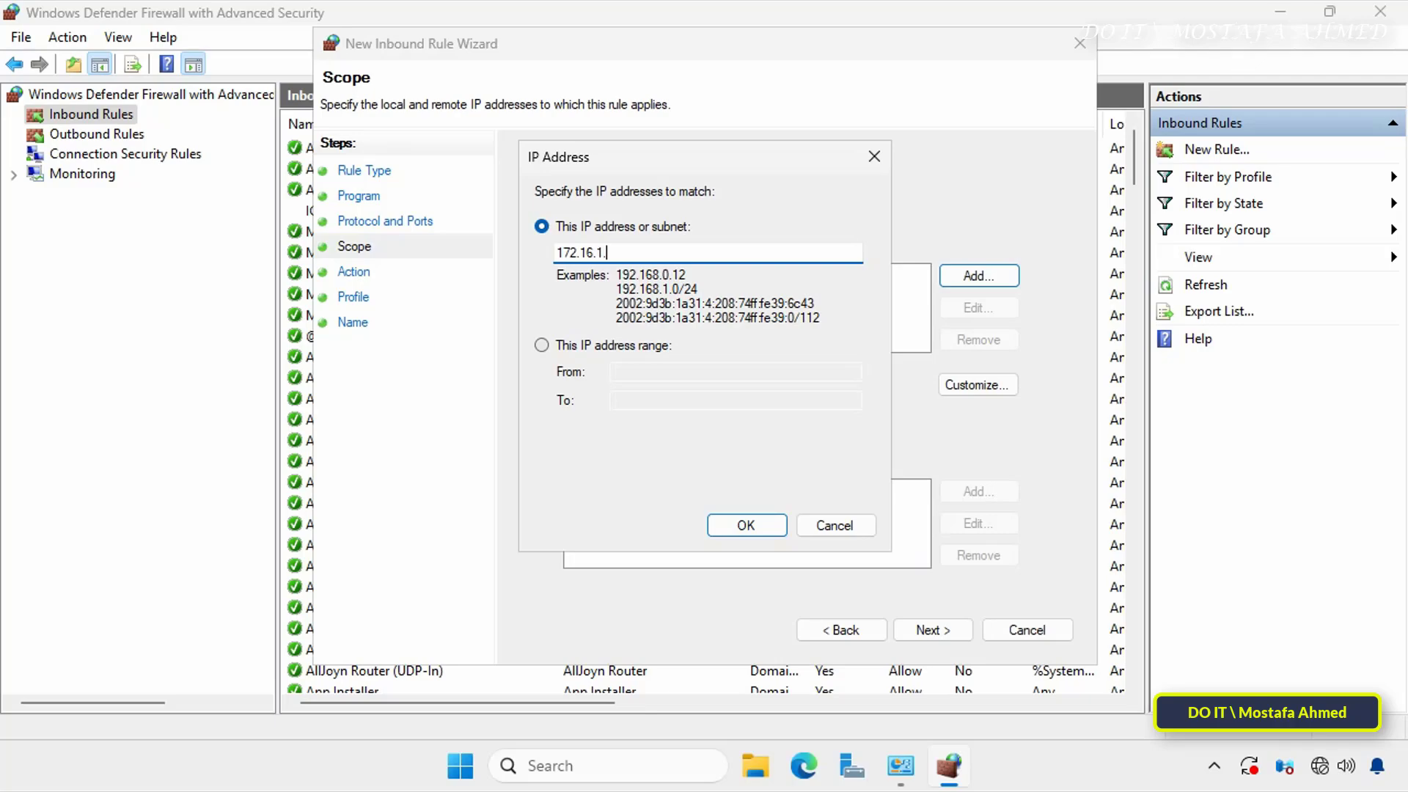
type("150")
left_click_drag(637, 252, 573, 258)
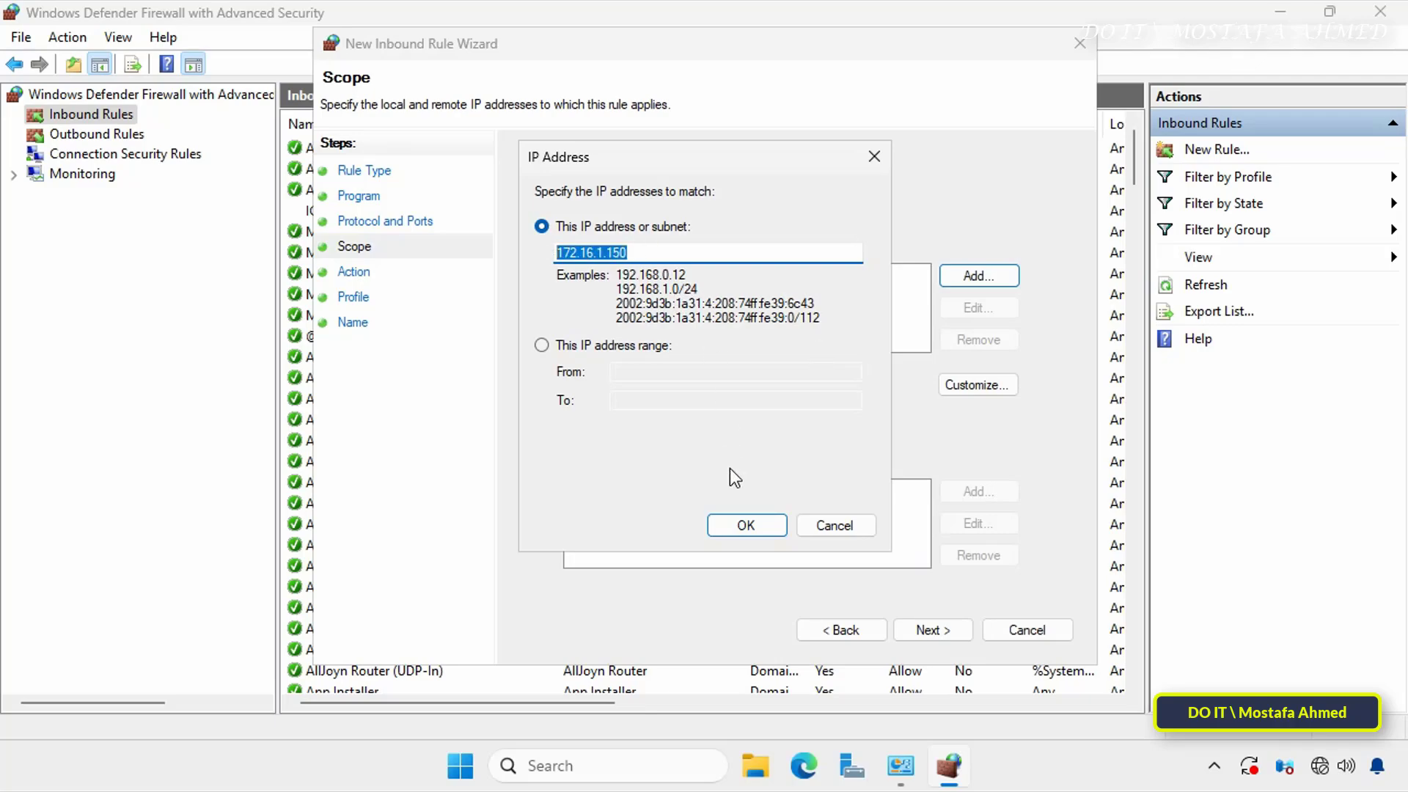
left_click(747, 527)
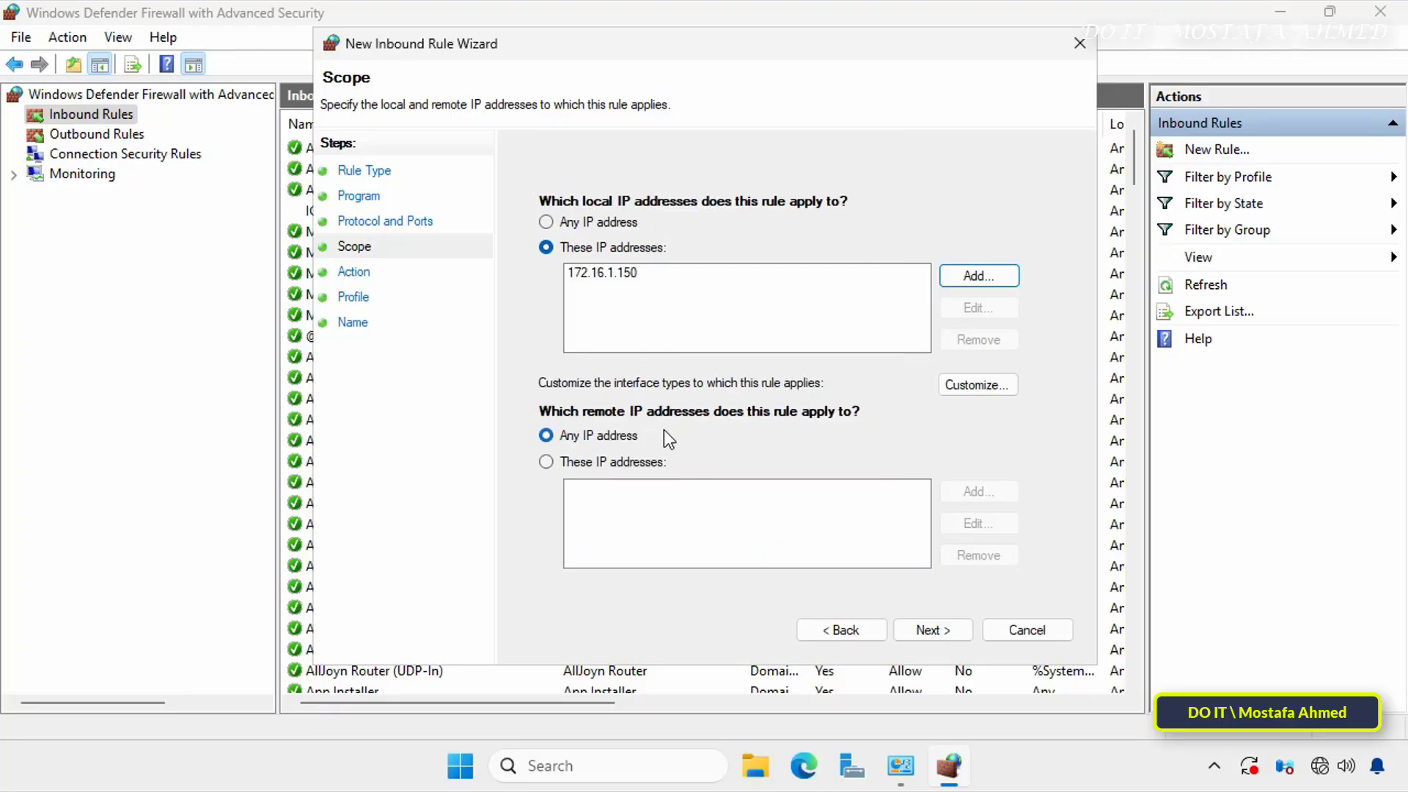
- Restrict the rule's remote scope to specific IP addresses and open the entry dialog for a remote address
left_click(614, 469)
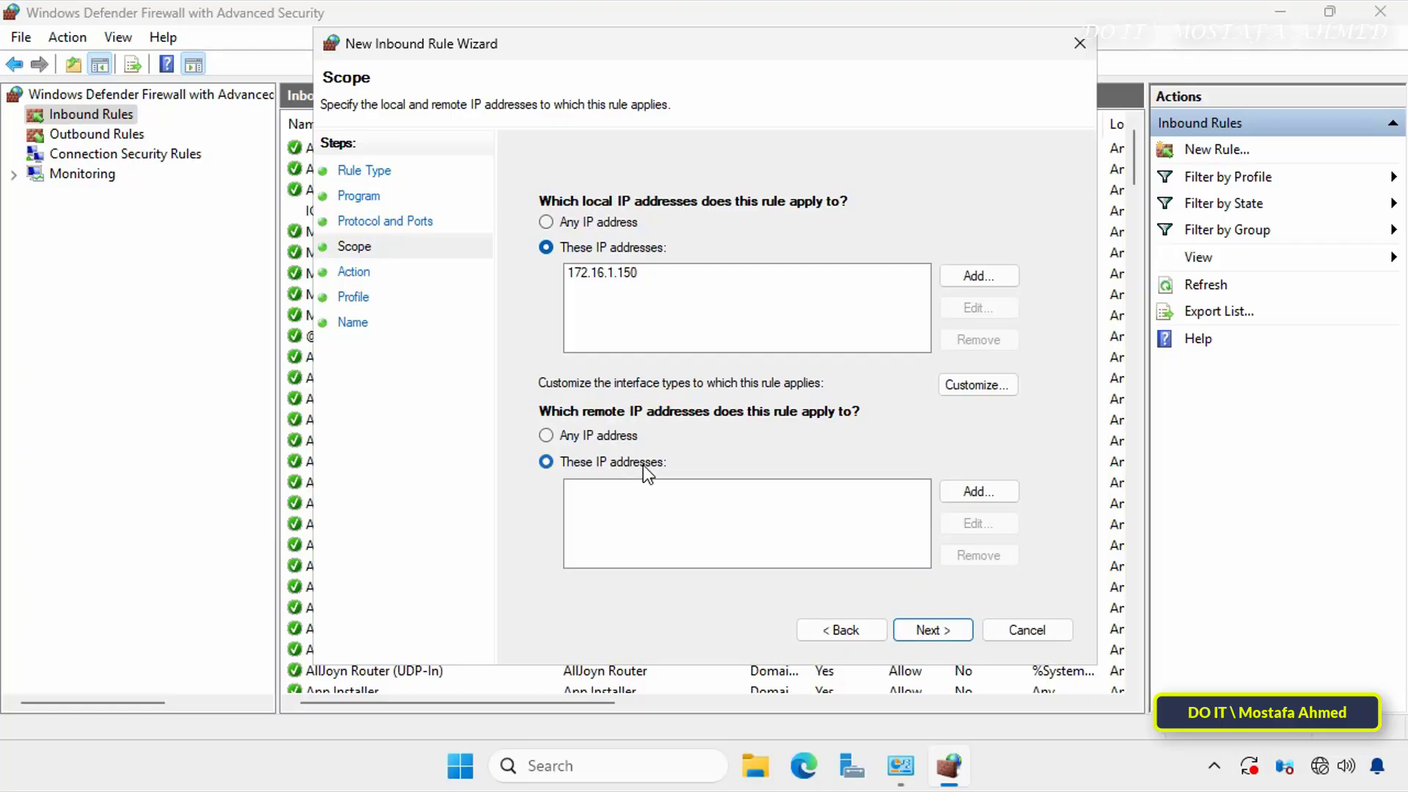
left_click(962, 485)
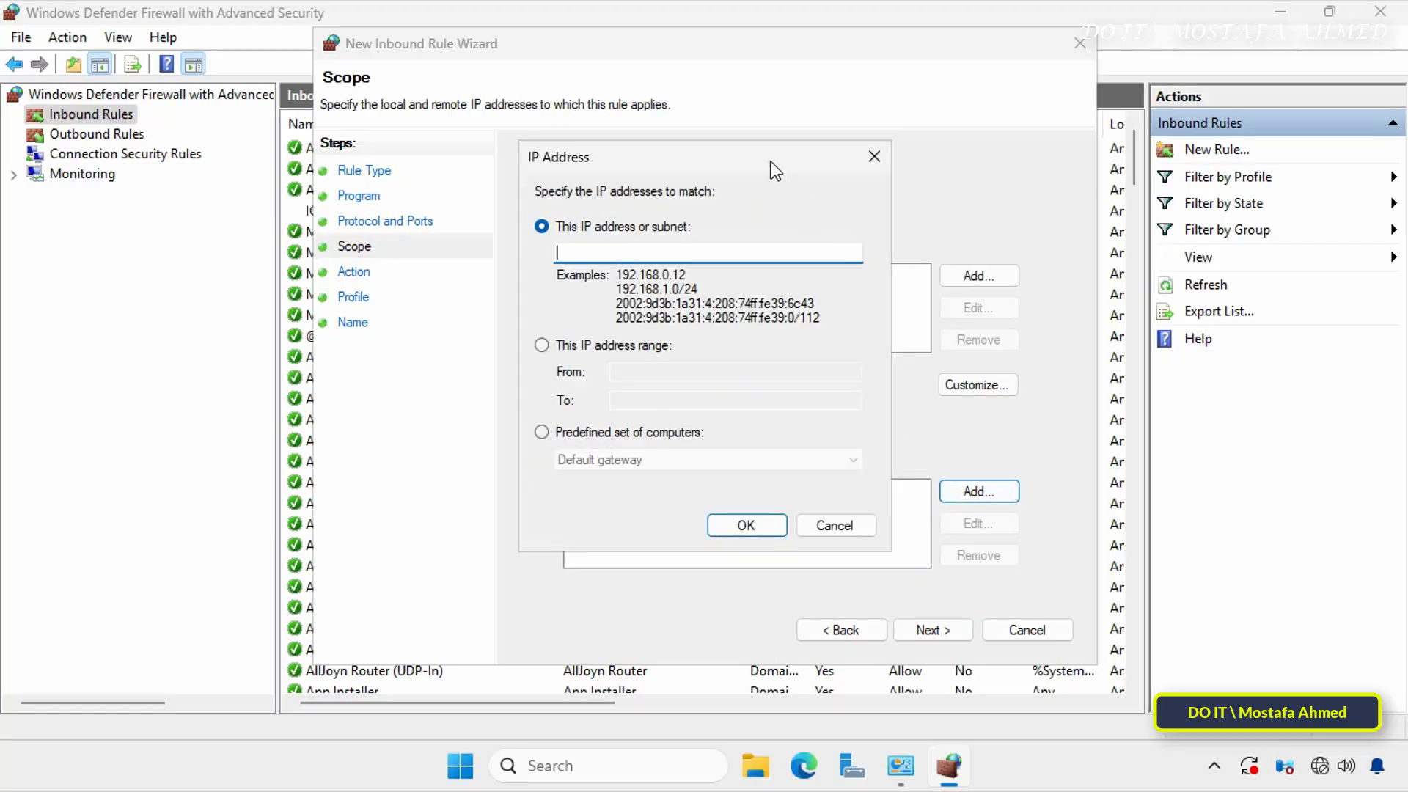
left_click_drag(772, 161, 679, 200)
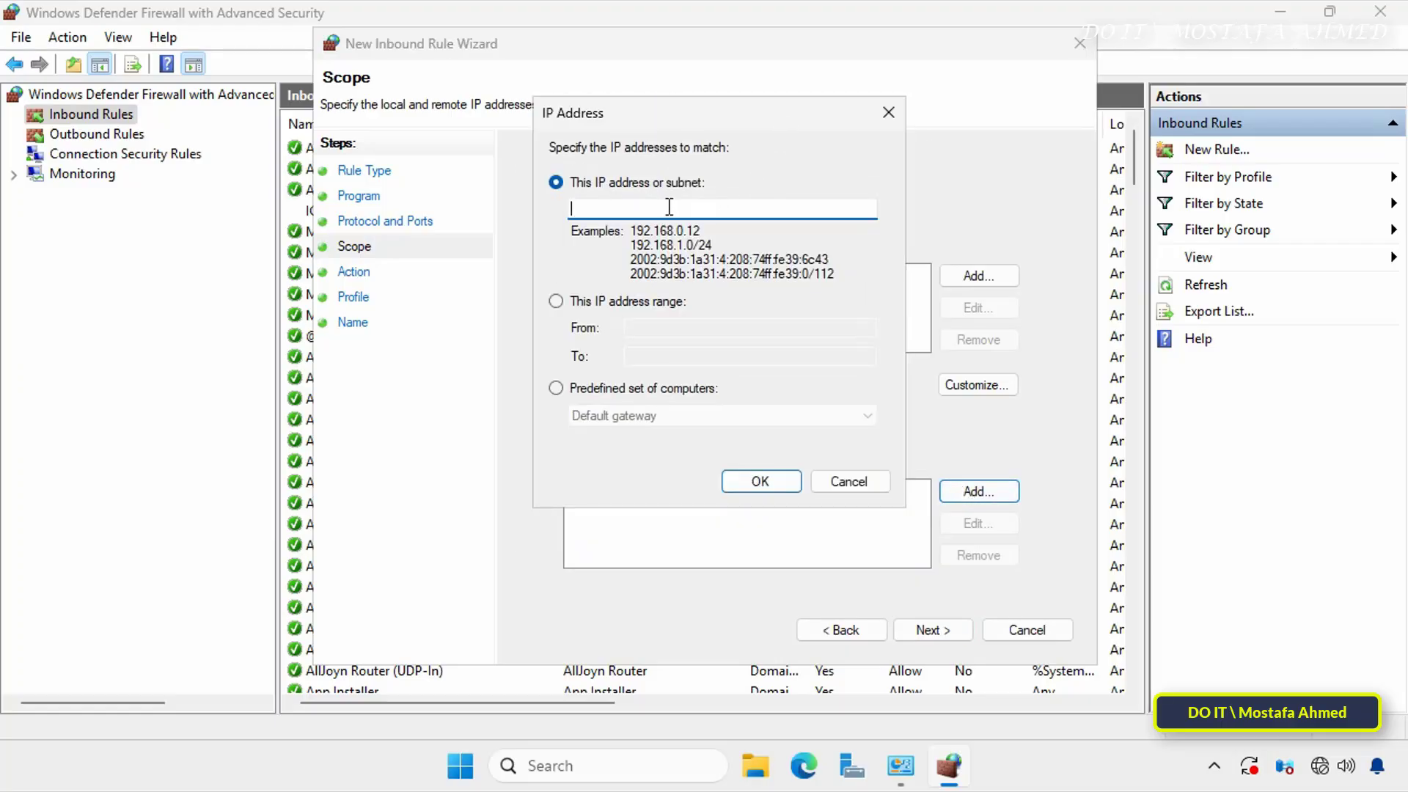
type("172.16.1.151")
- Add the remote IP address range from 172.16.1.151 to 172.16.1.200 and continue to the rule's action settings
left_click(653, 302)
left_click(636, 327)
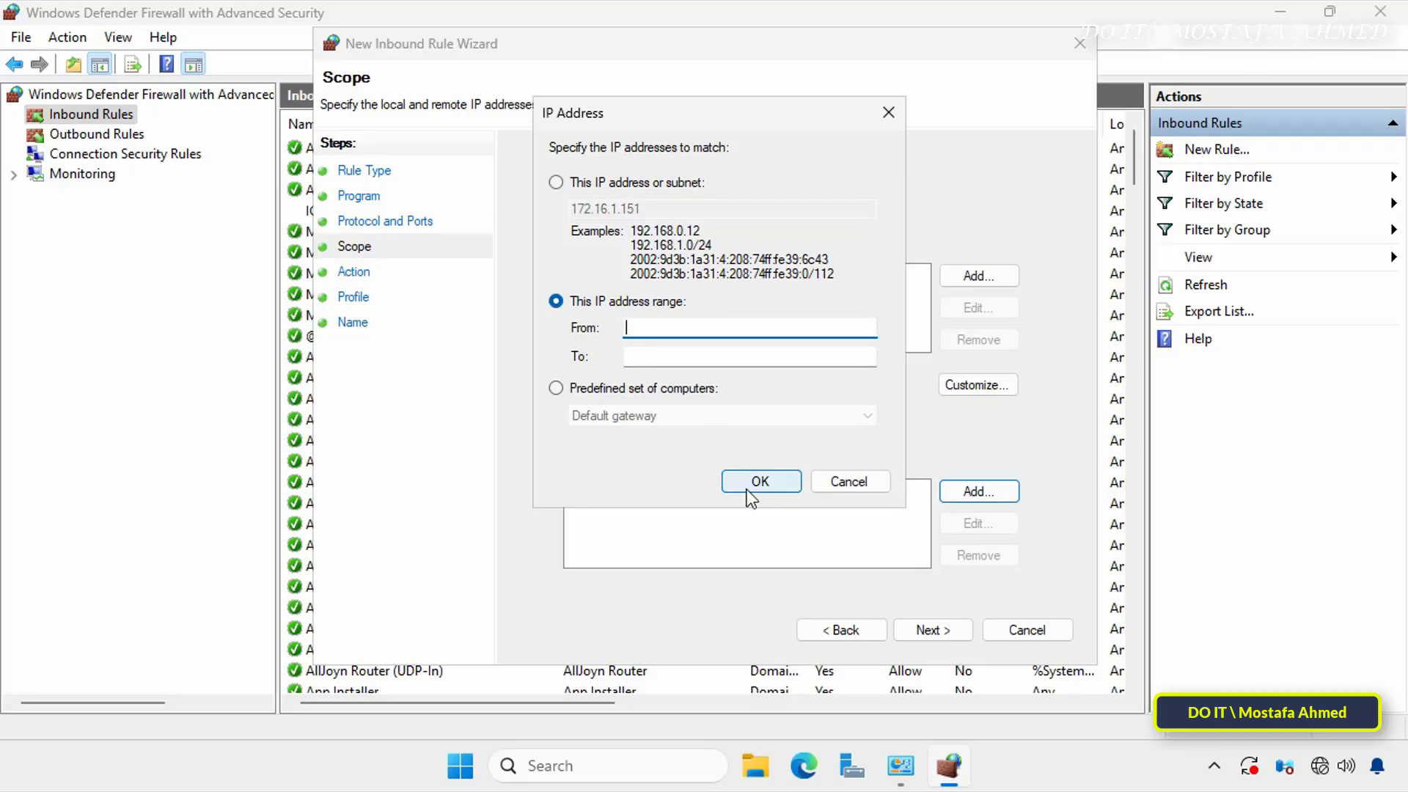
type("172.16.1.151")
key("Tab")
type("17")
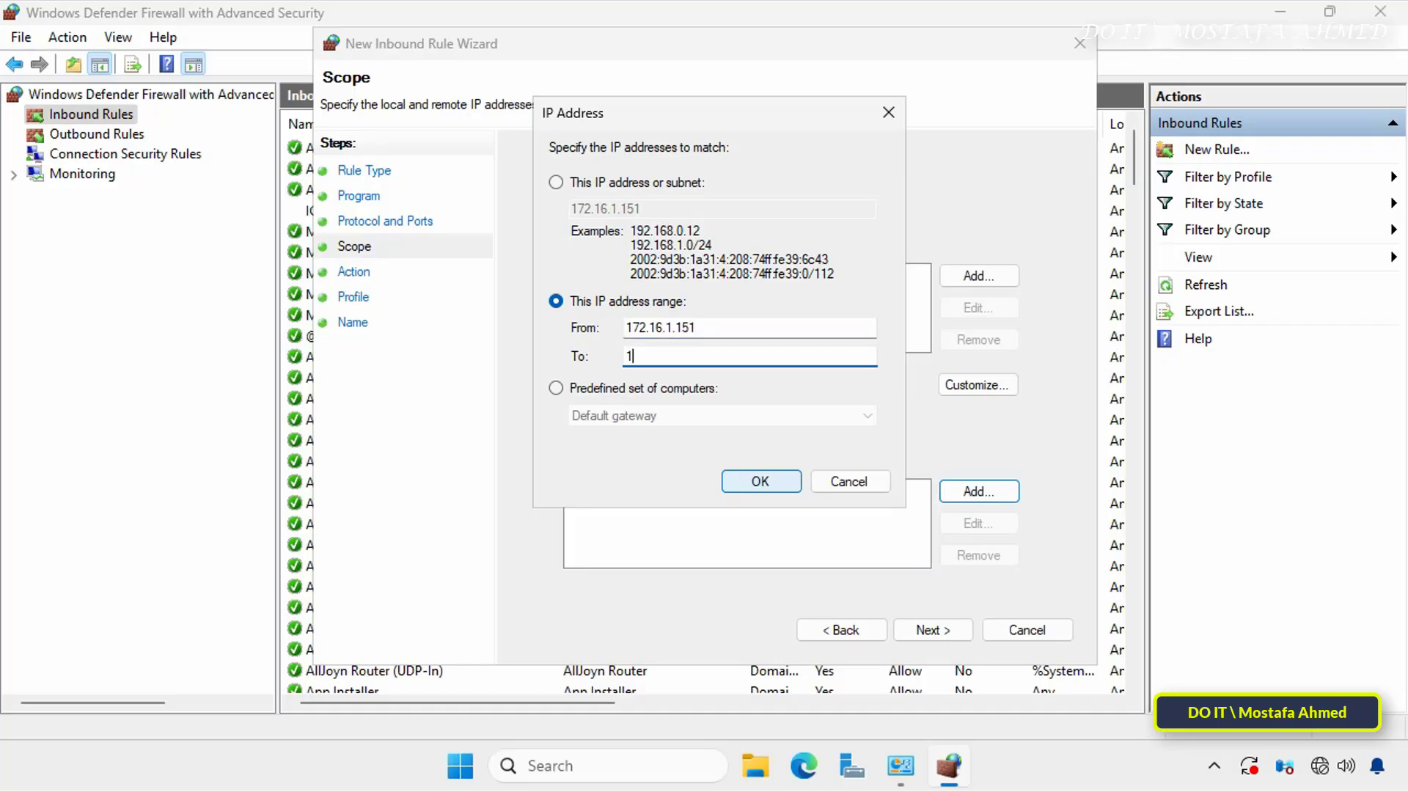
type("16.1.200")
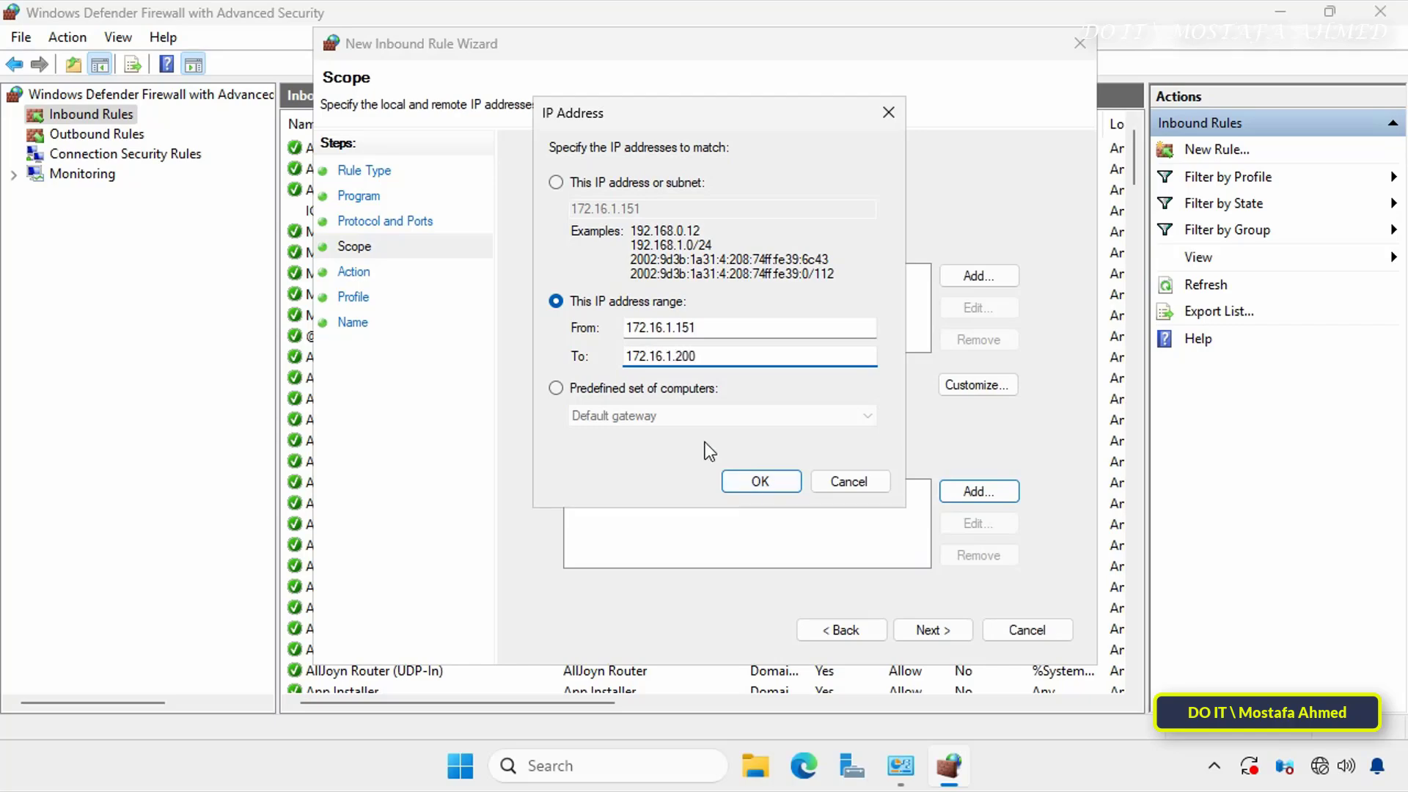
left_click(759, 484)
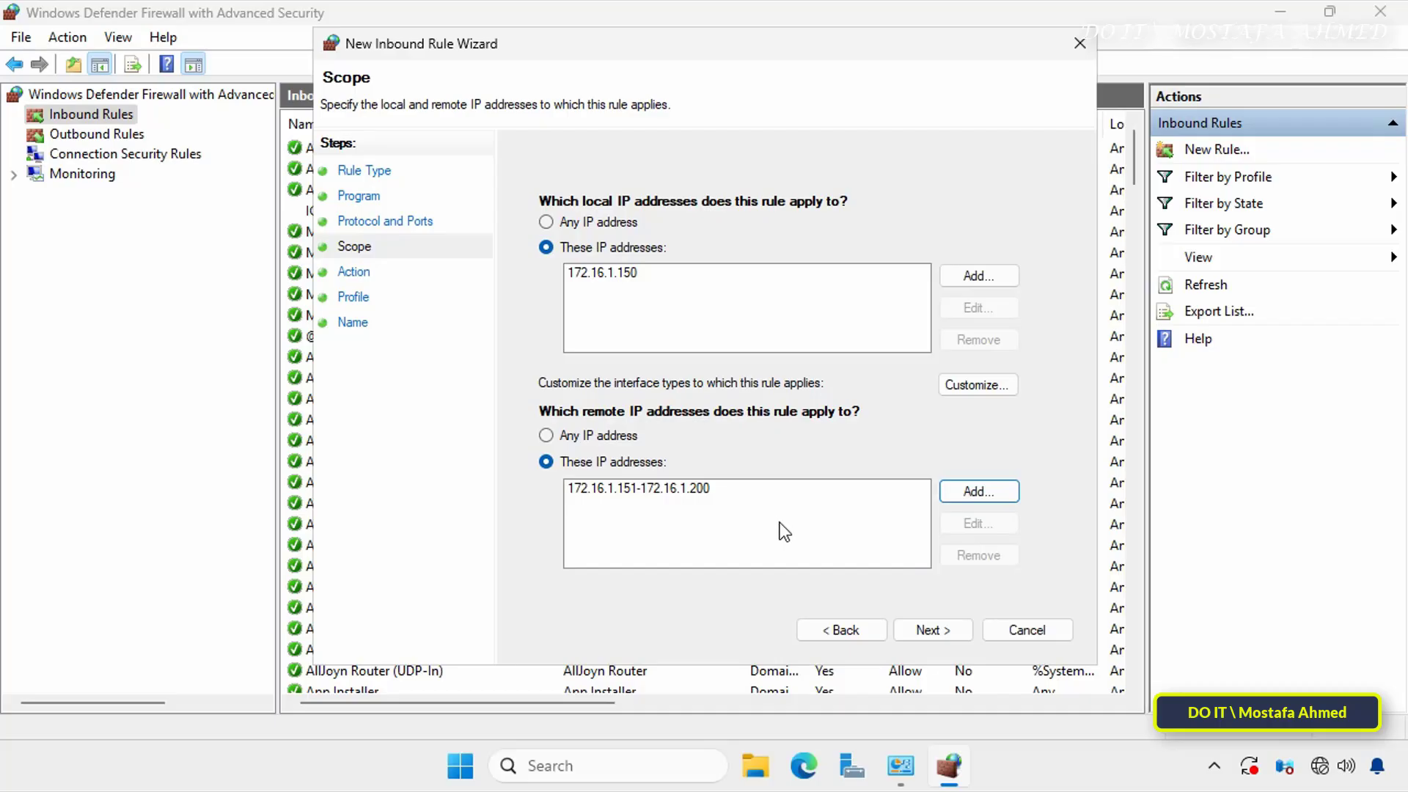
left_click(925, 631)
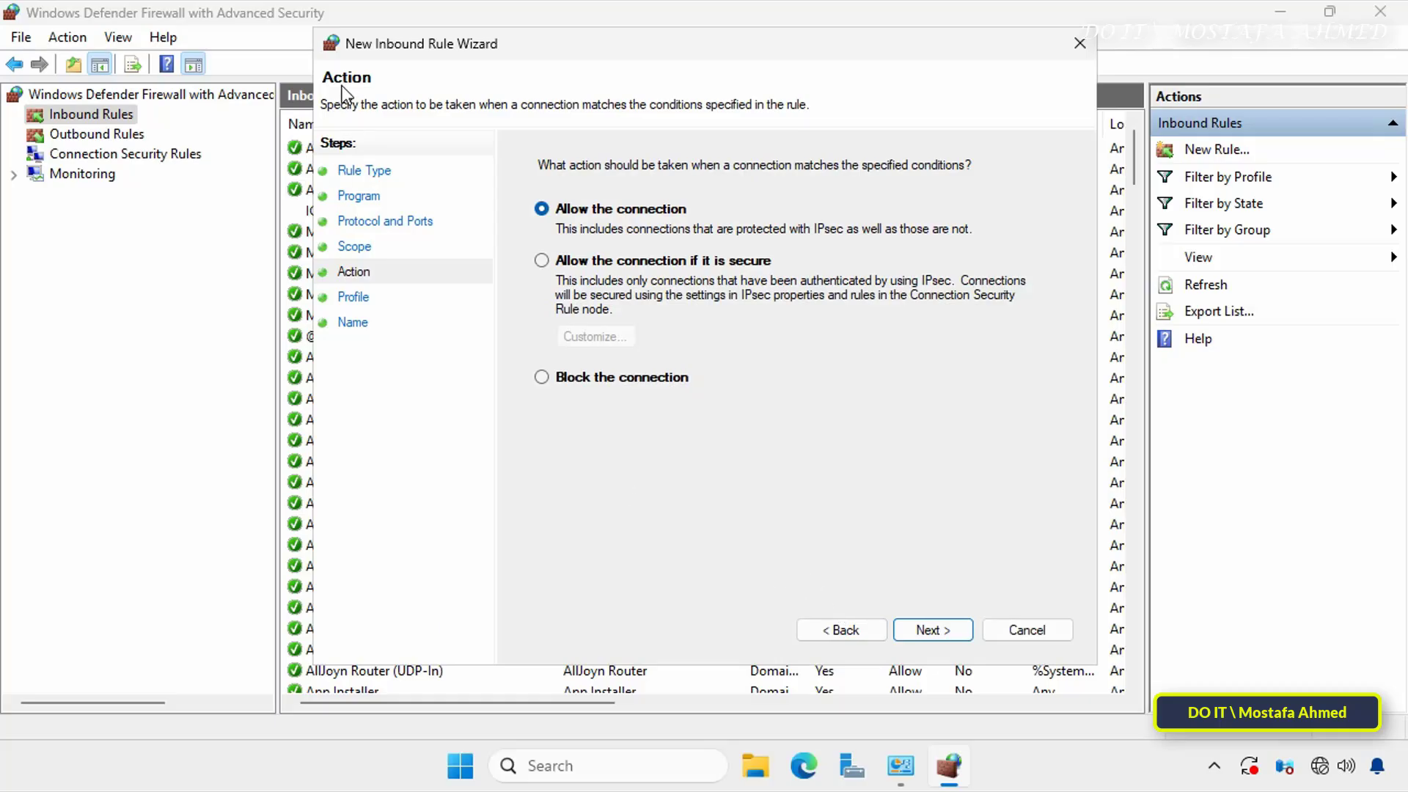
- Set the rule to block the connection and keep it applied to the Domain, Private and Public profiles
left_click(622, 380)
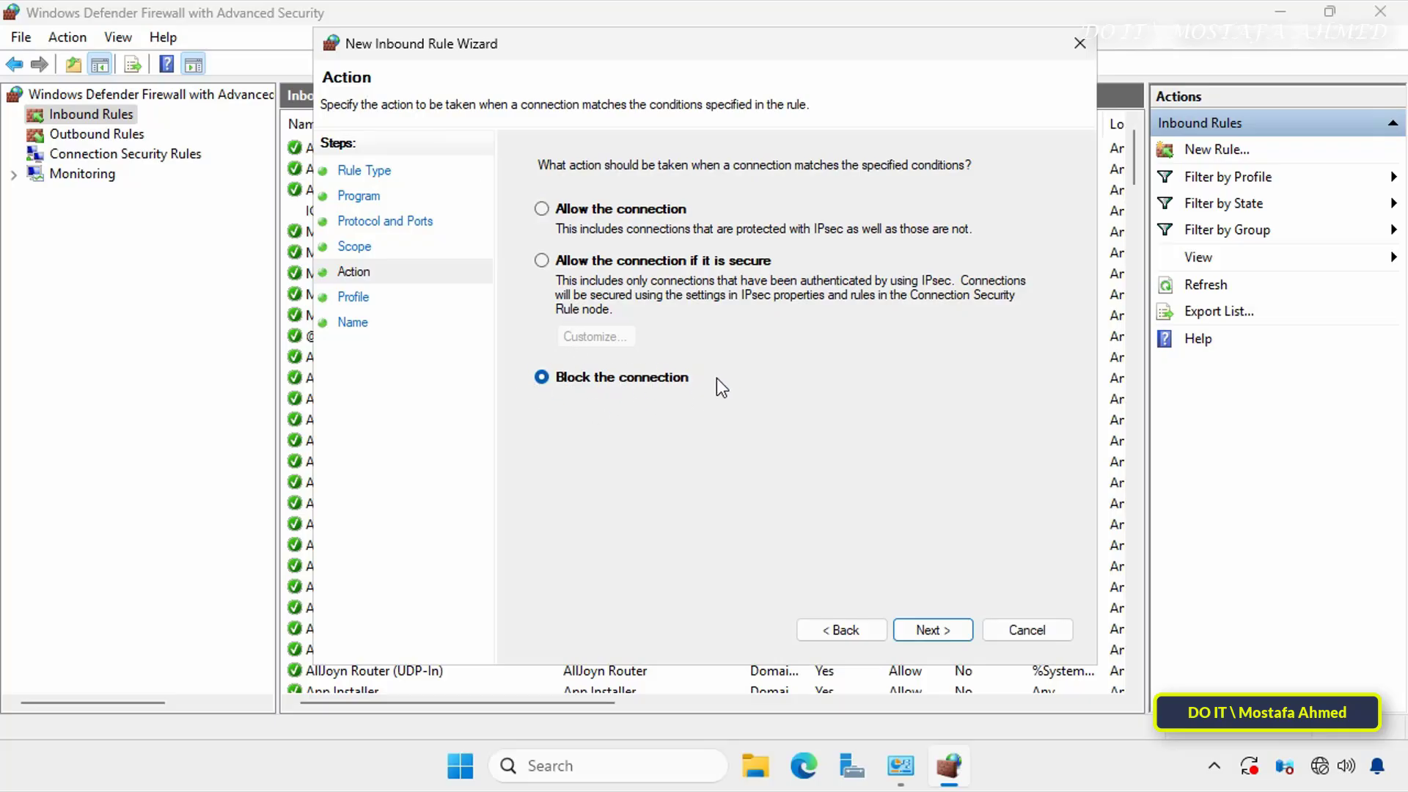
left_click(958, 631)
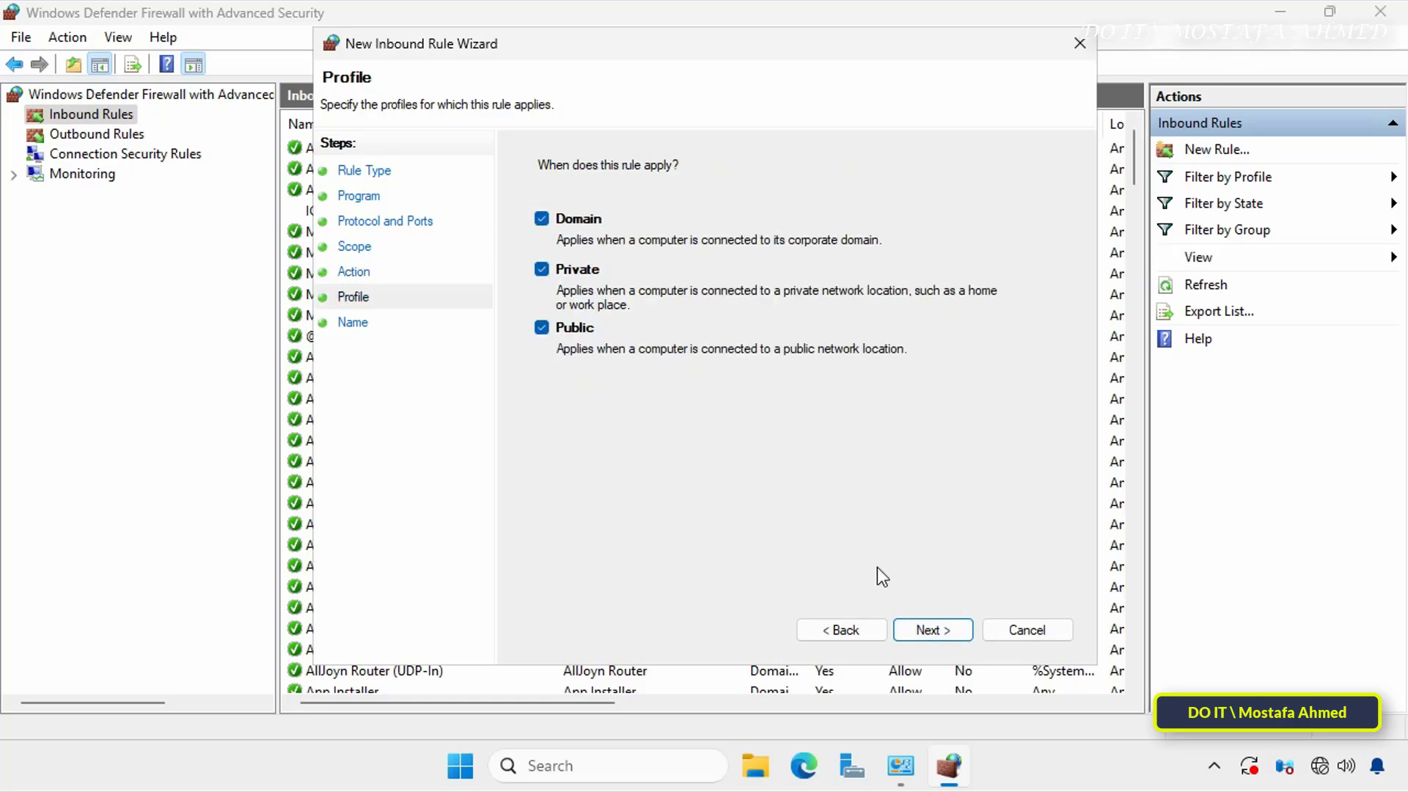
left_click(943, 630)
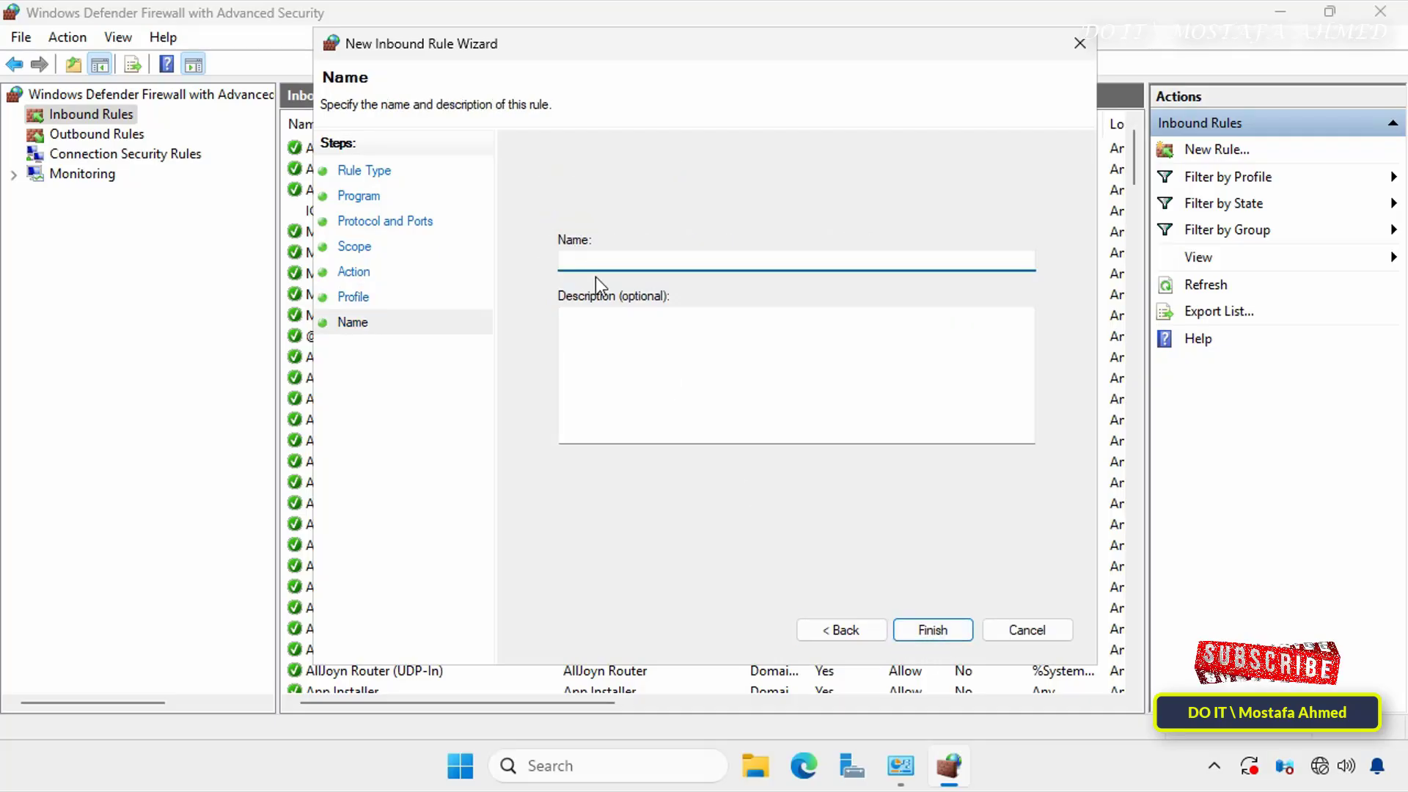
- Name the inbound rule "Block RDP" and finish creating it
type("Bloc")
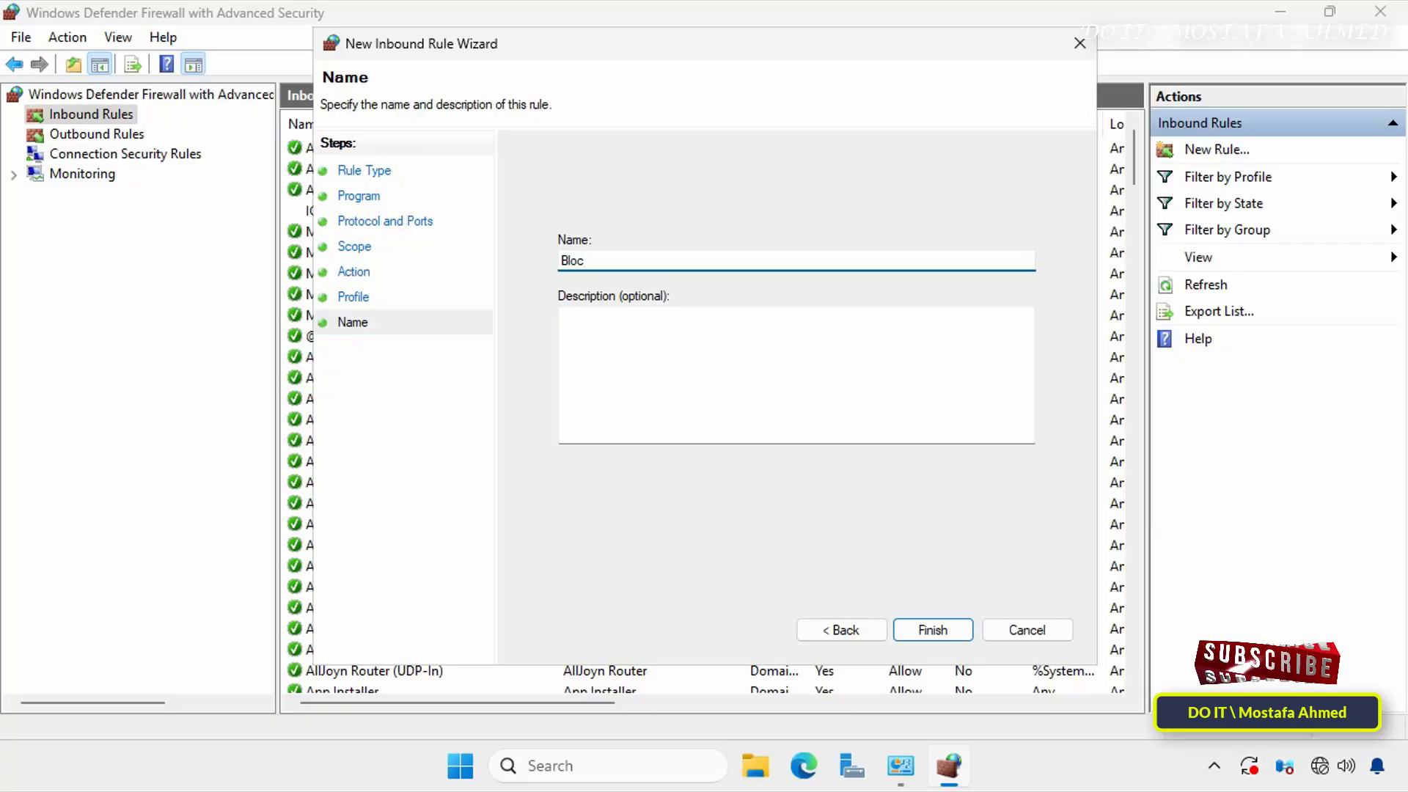
type("k RDP")
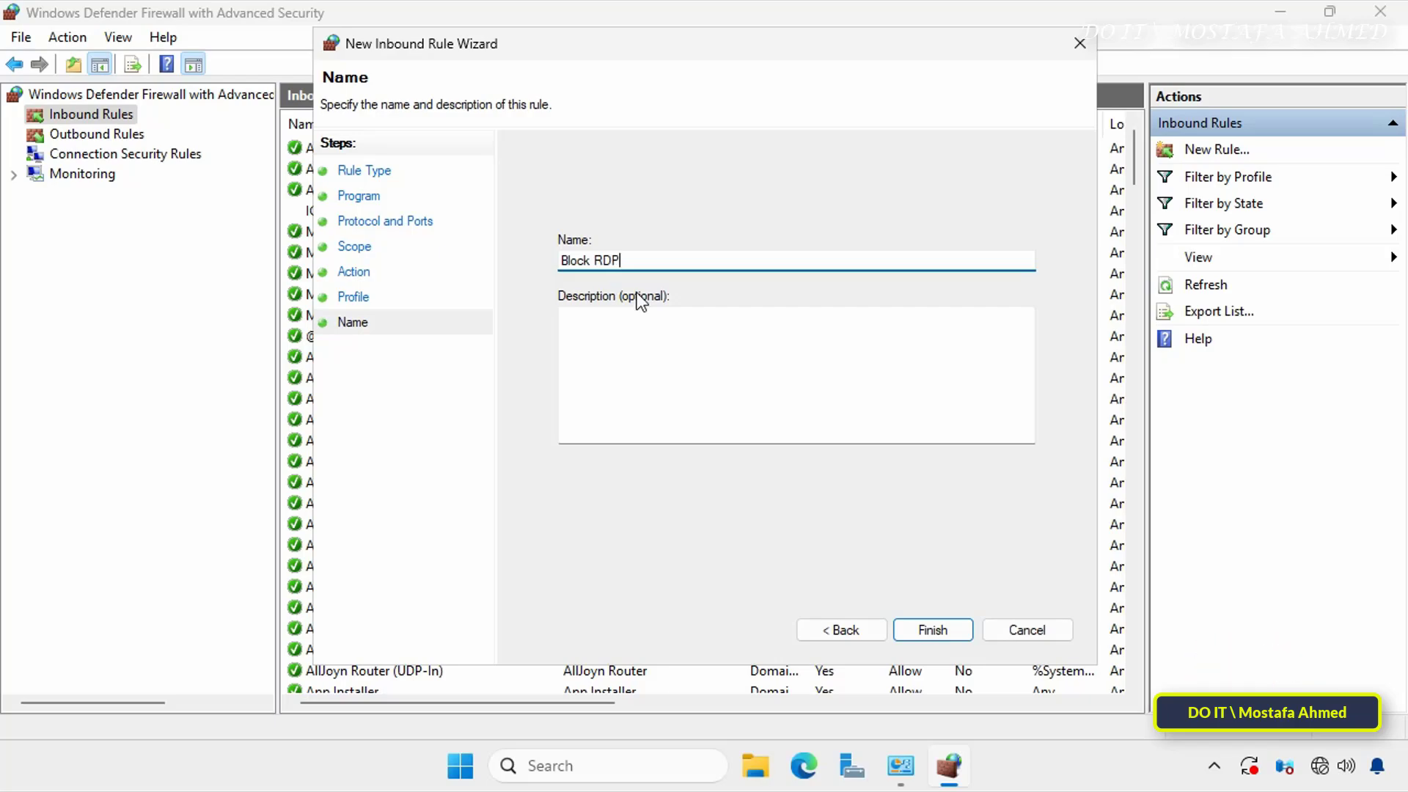
left_click(933, 628)
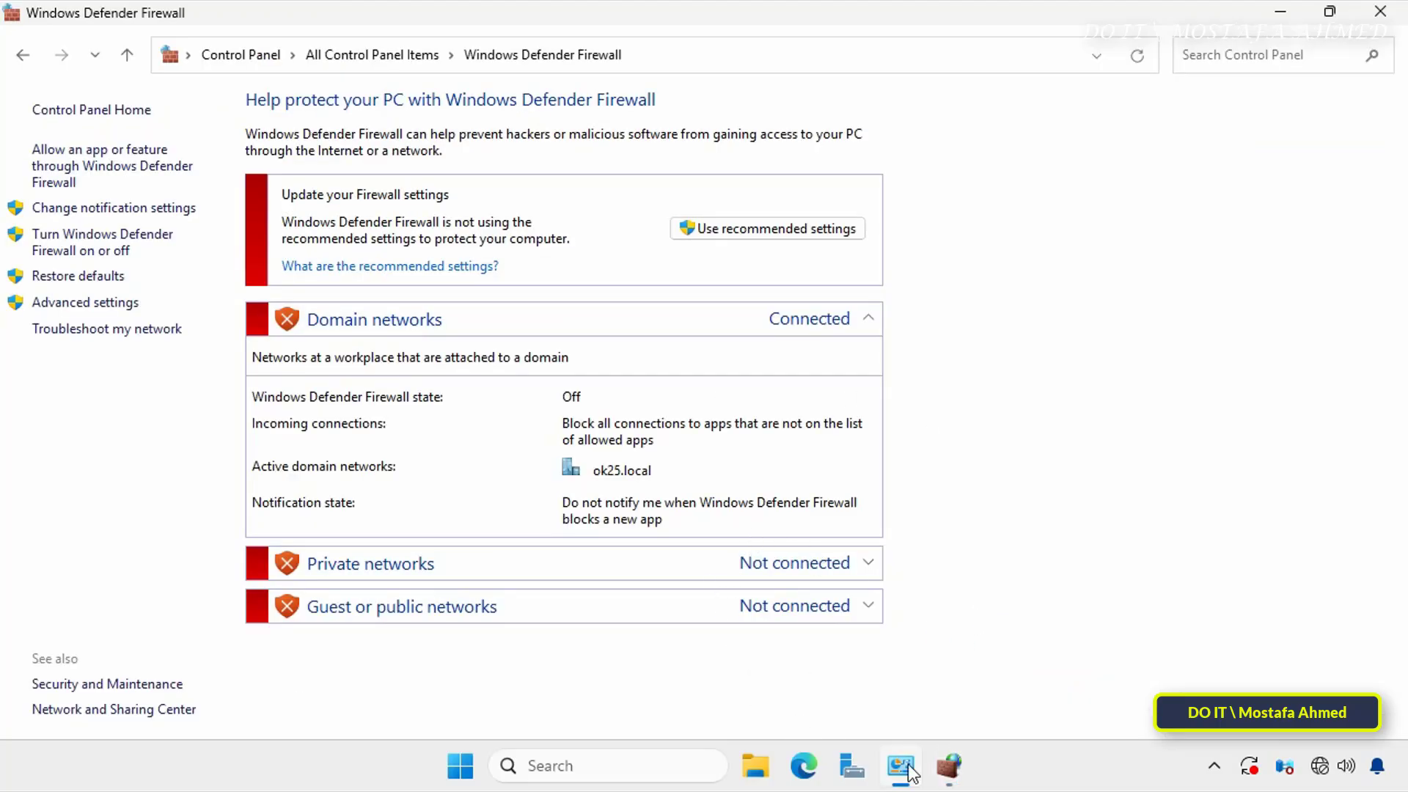
- Return to the advanced firewall window and review the Block RDP rule's details in the inbound rules list
left_click(949, 767)
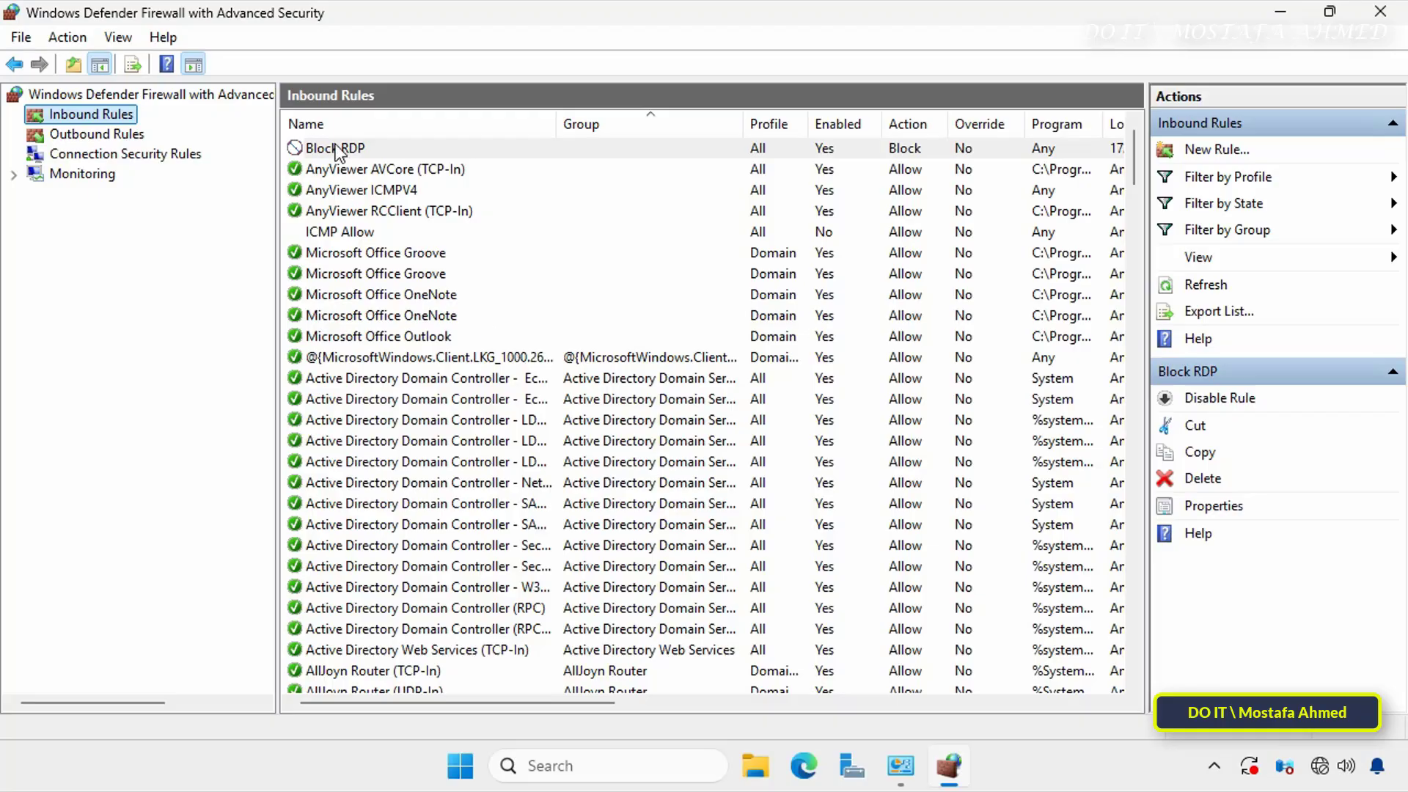
left_click(355, 147)
left_click_drag(594, 702, 631, 702)
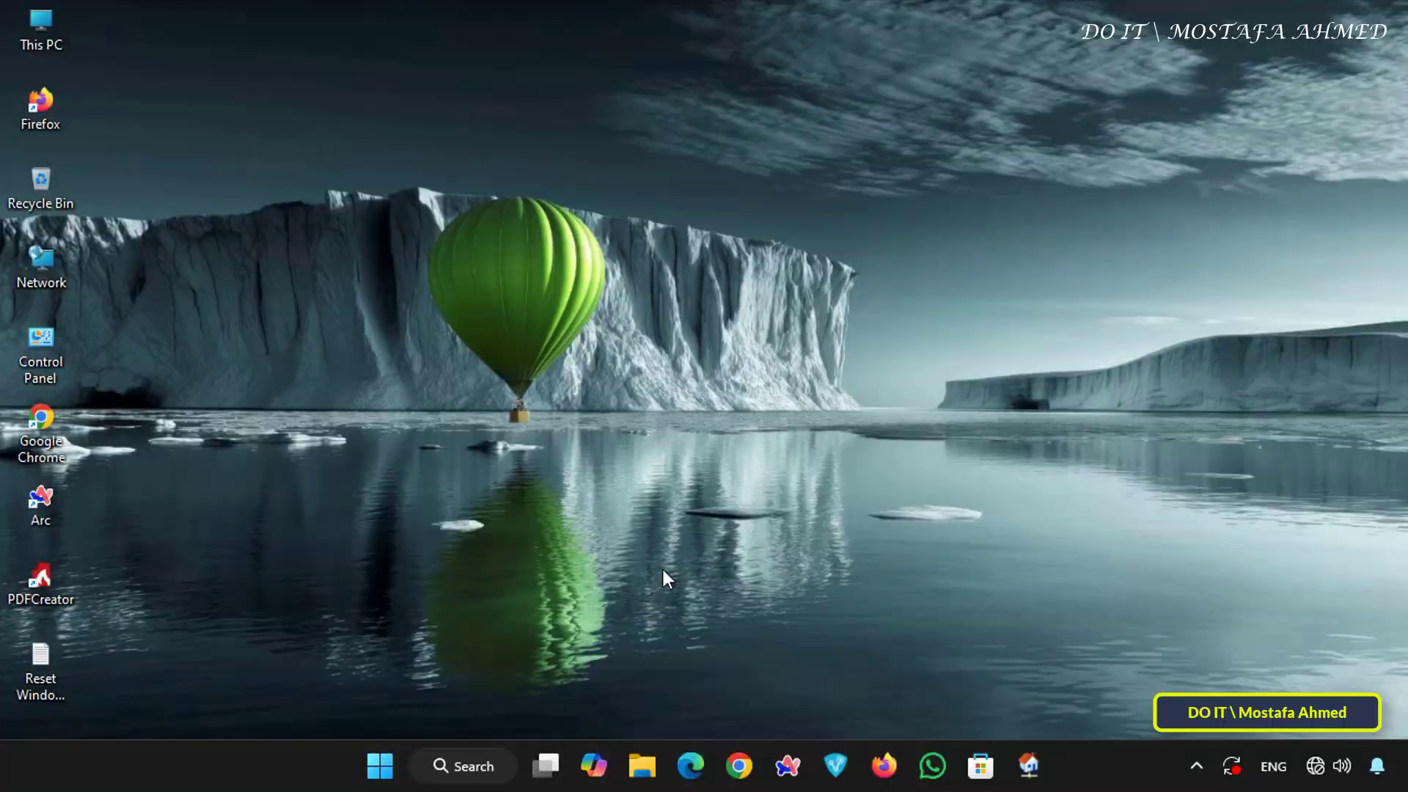
- On the client, try to connect to 172.16.1.150 with Remote Desktop Connection and expand the details of the resulting message
left_click(486, 766)
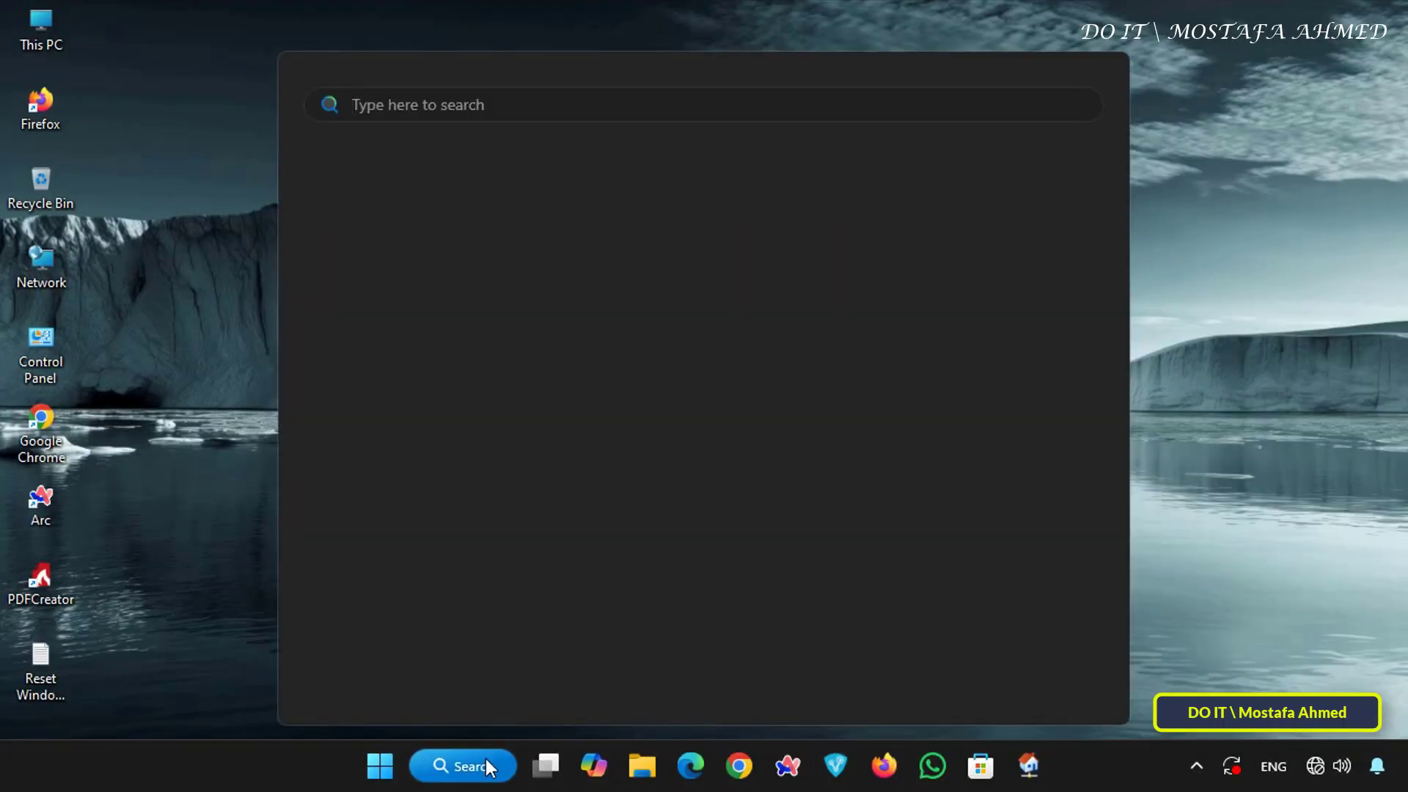
type("re")
left_click(517, 301)
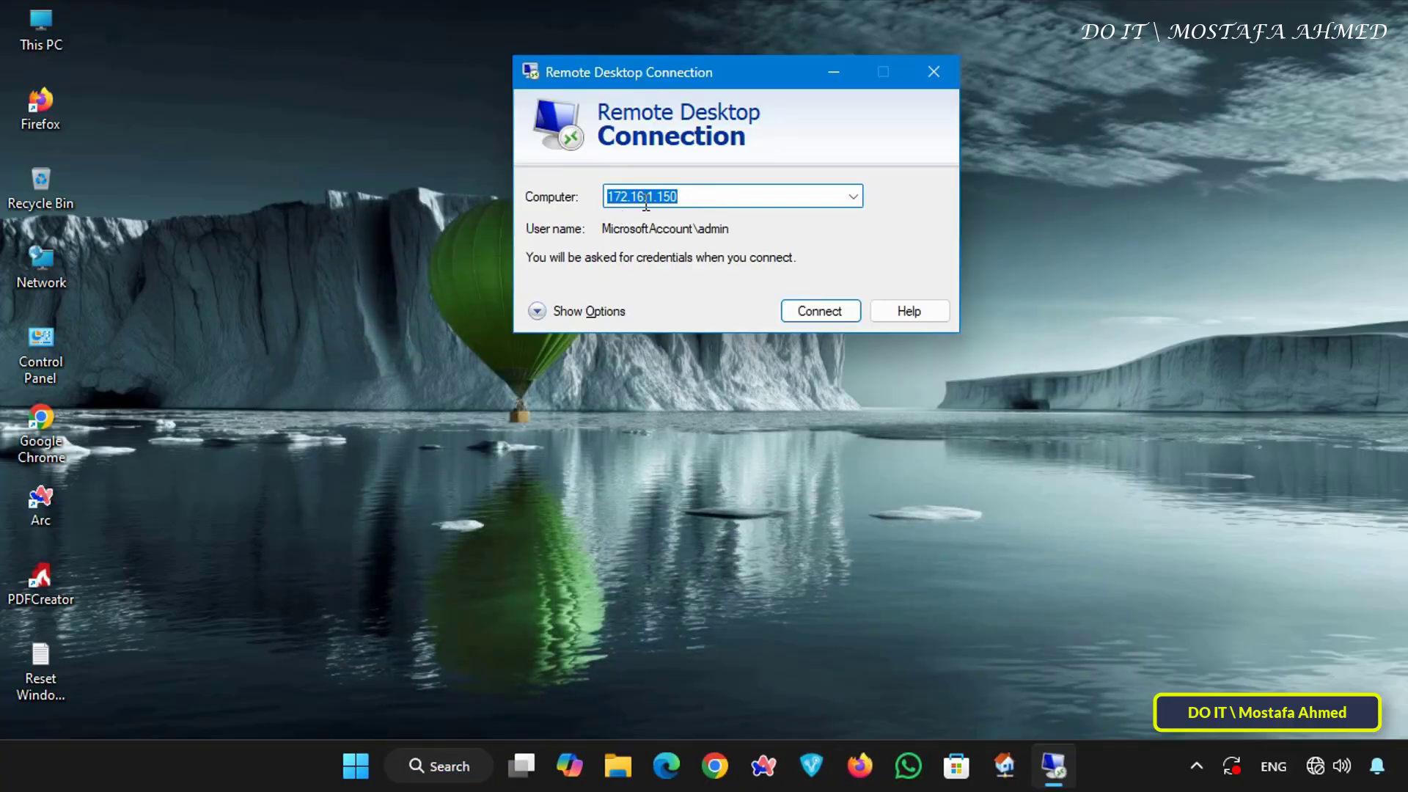
left_click(829, 311)
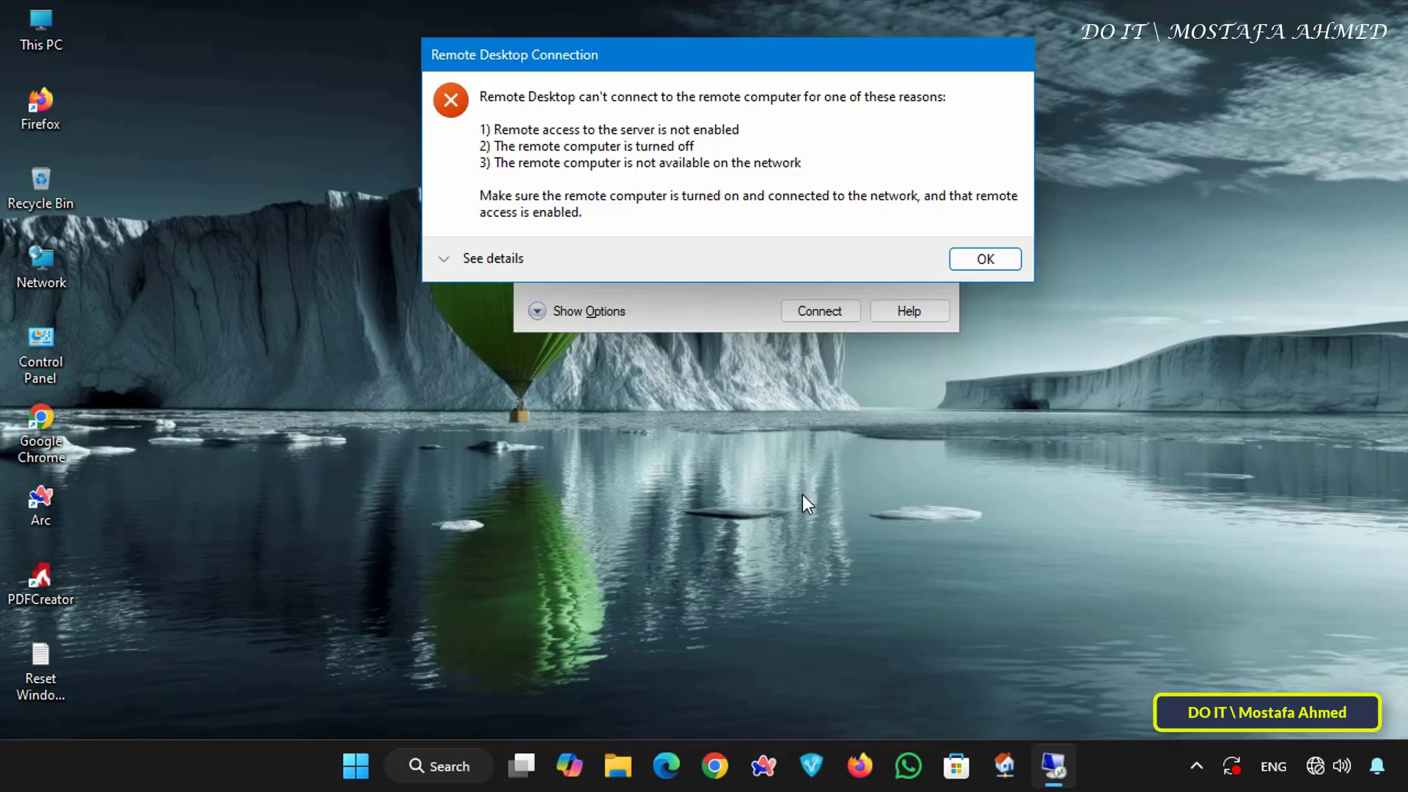
left_click(474, 257)
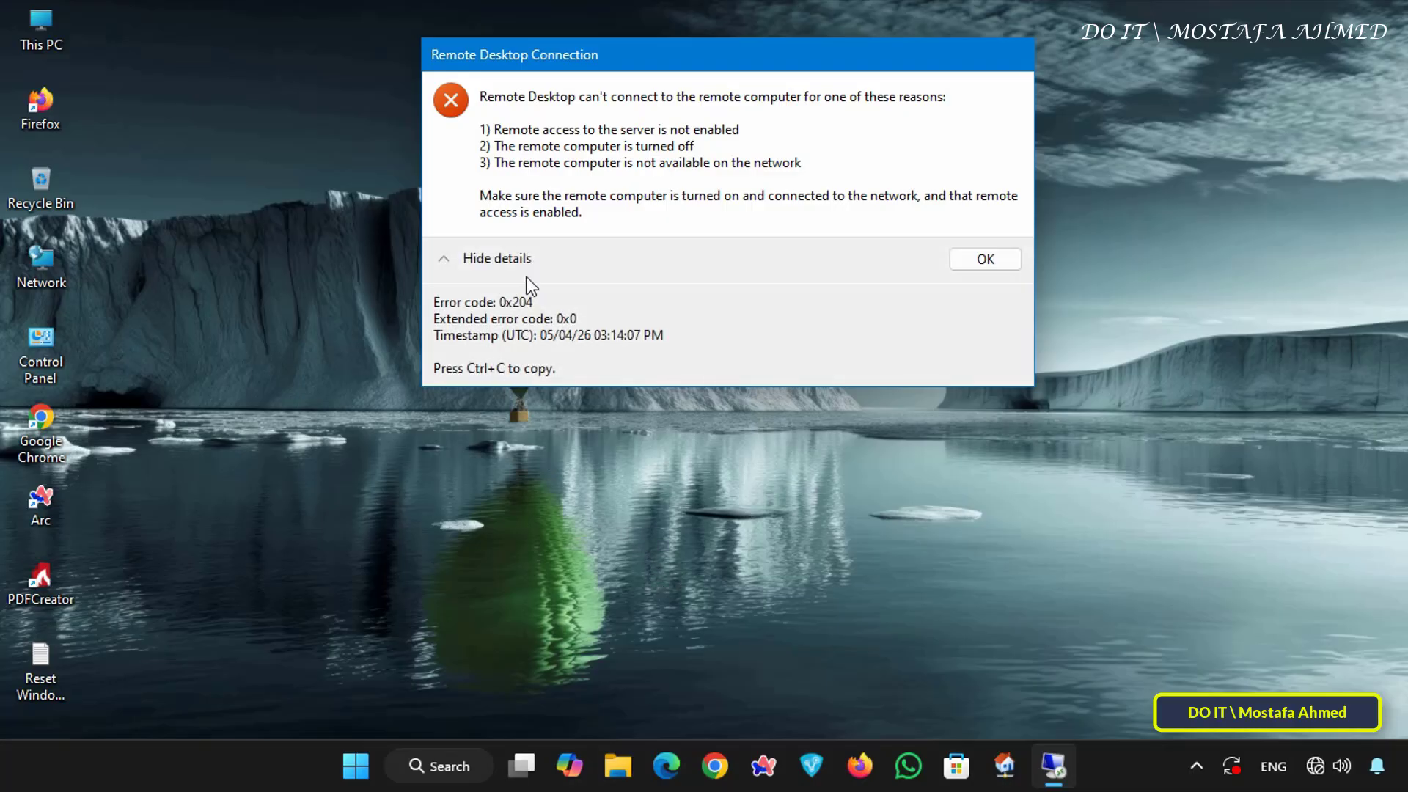